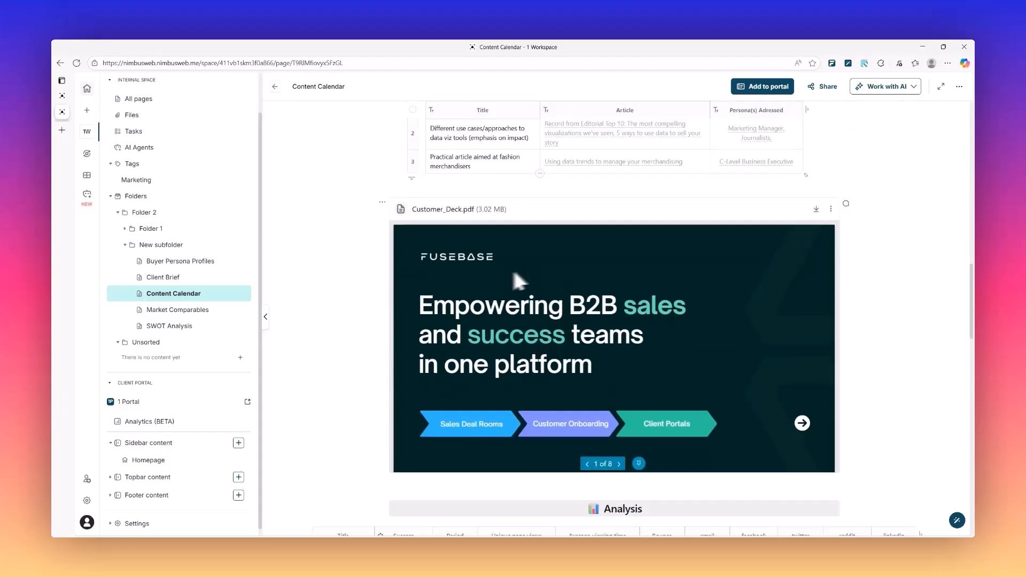
# Resize the ABC Ink Portal screenshot below the task boards to make it smaller
pyautogui.scroll(-3, 600, 283)
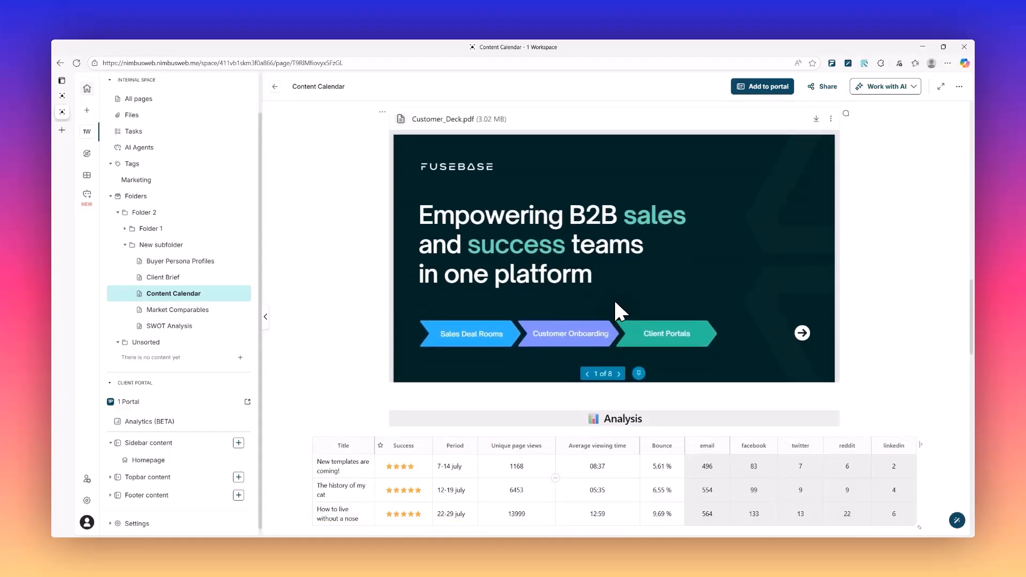
pyautogui.scroll(-2, 613, 305)
pyautogui.scroll(-12, 537, 247)
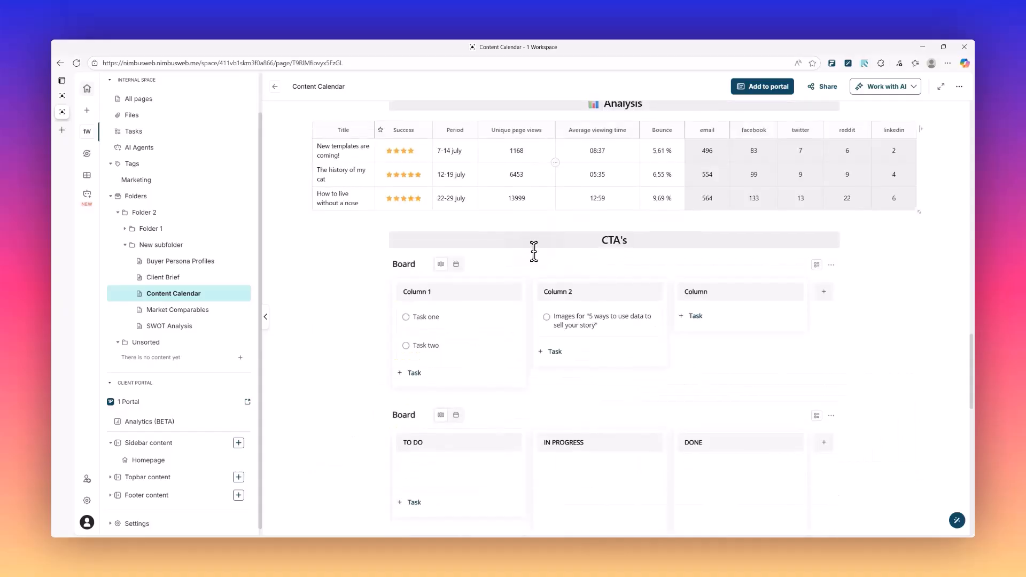
pyautogui.scroll(-8, 434, 219)
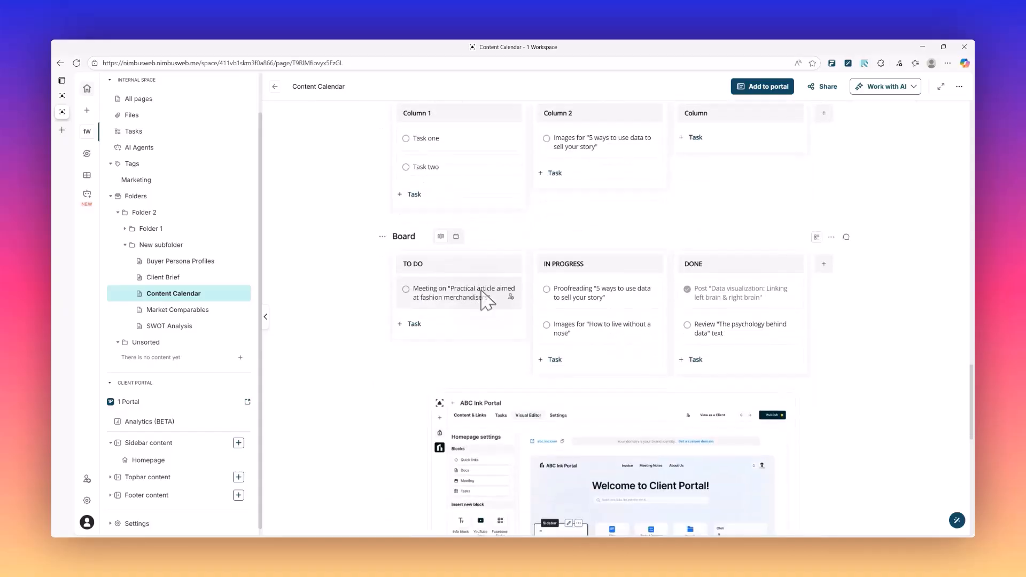
pyautogui.moveTo(793, 412); pyautogui.dragTo(829, 447)
pyautogui.scroll(-6, 716, 398)
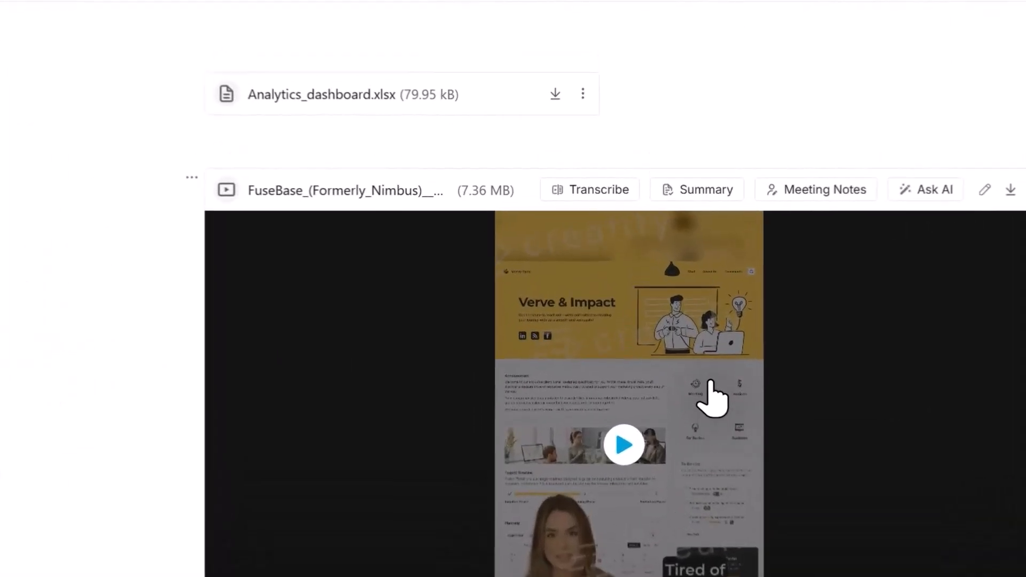
# Insert a task list block between the Analysis table and the CTA's heading
pyautogui.scroll(2, 614, 213)
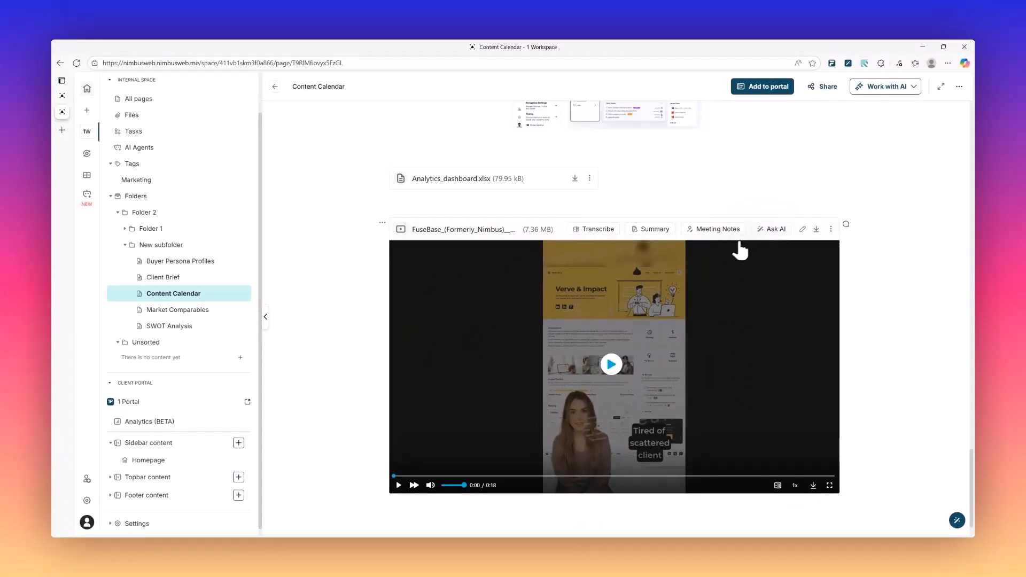
pyautogui.scroll(10, 740, 250)
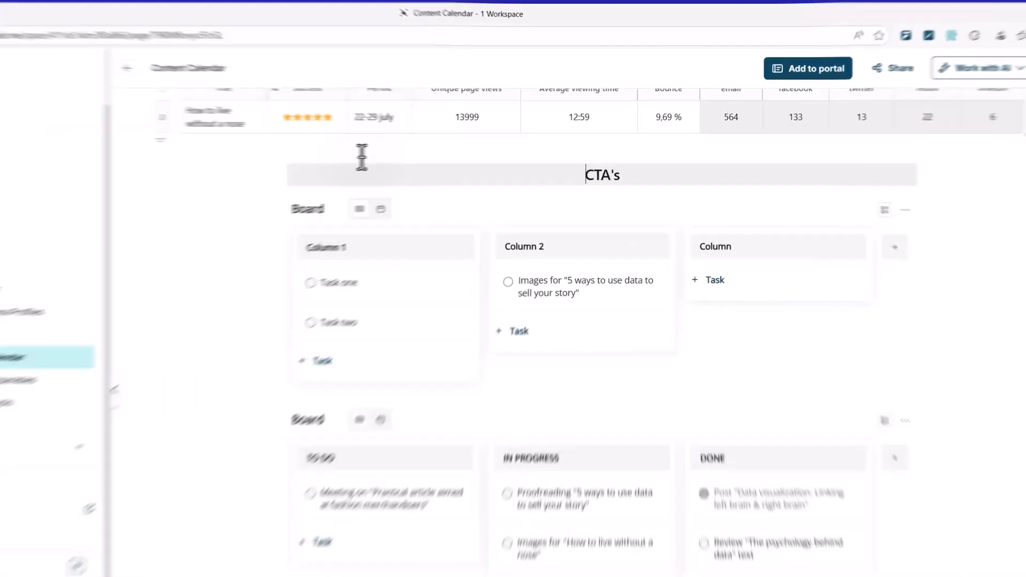
pyautogui.click(440, 149)
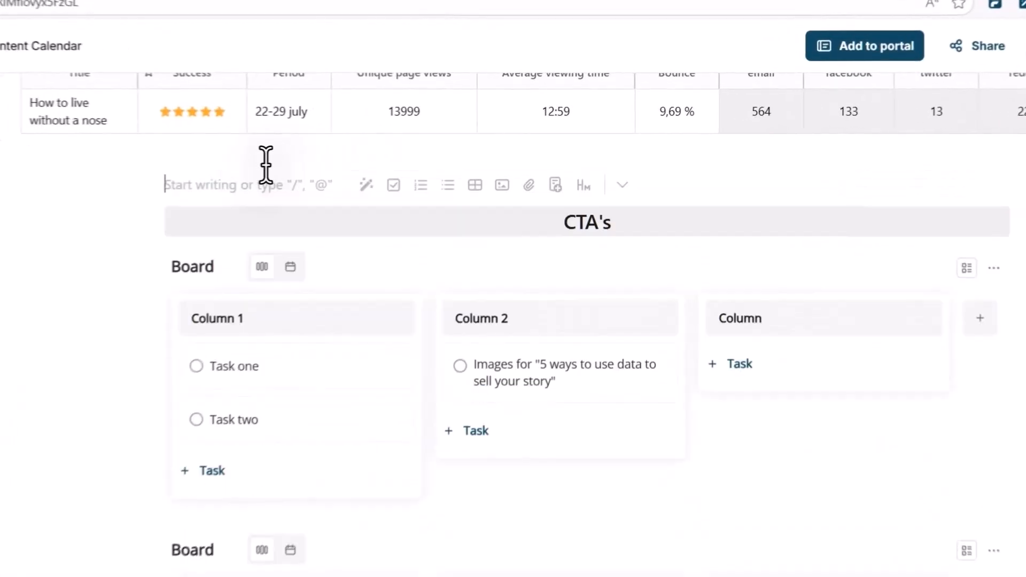
pyautogui.click(620, 189)
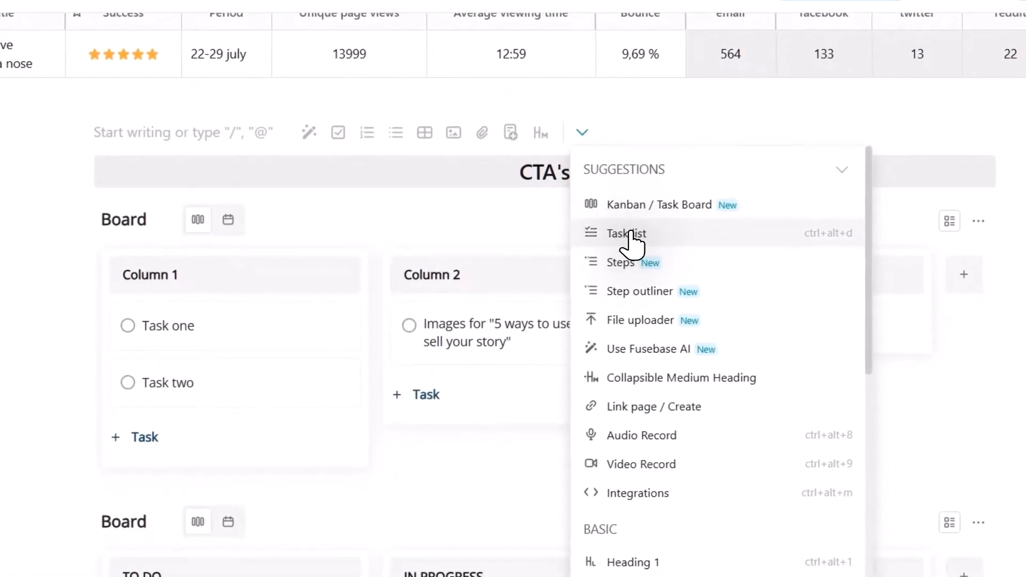
pyautogui.click(628, 233)
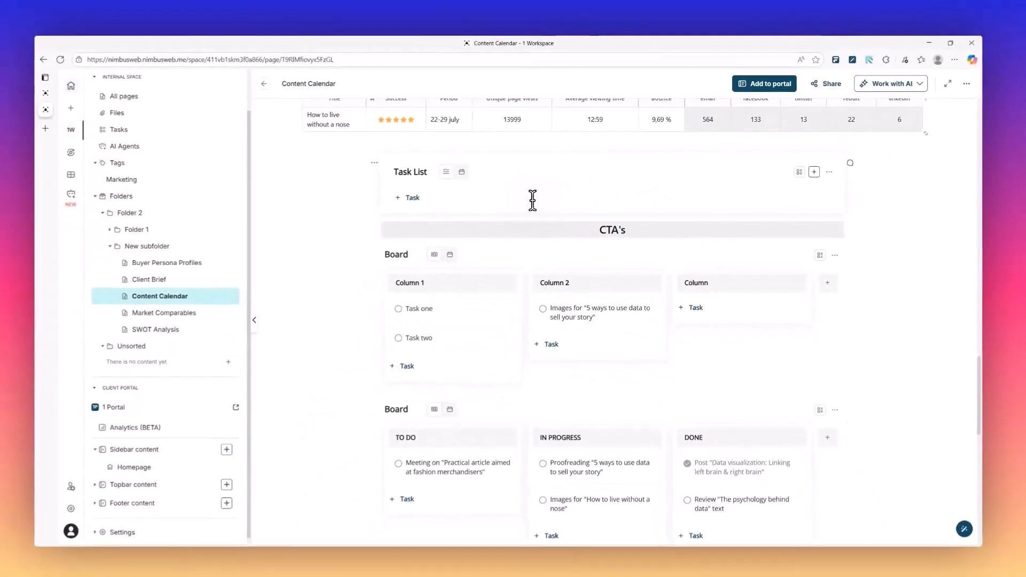
# Move the "5 ways to use data" images task into the task list and the proofreading task into the upper board's third column
pyautogui.moveTo(588, 308); pyautogui.dragTo(547, 261)
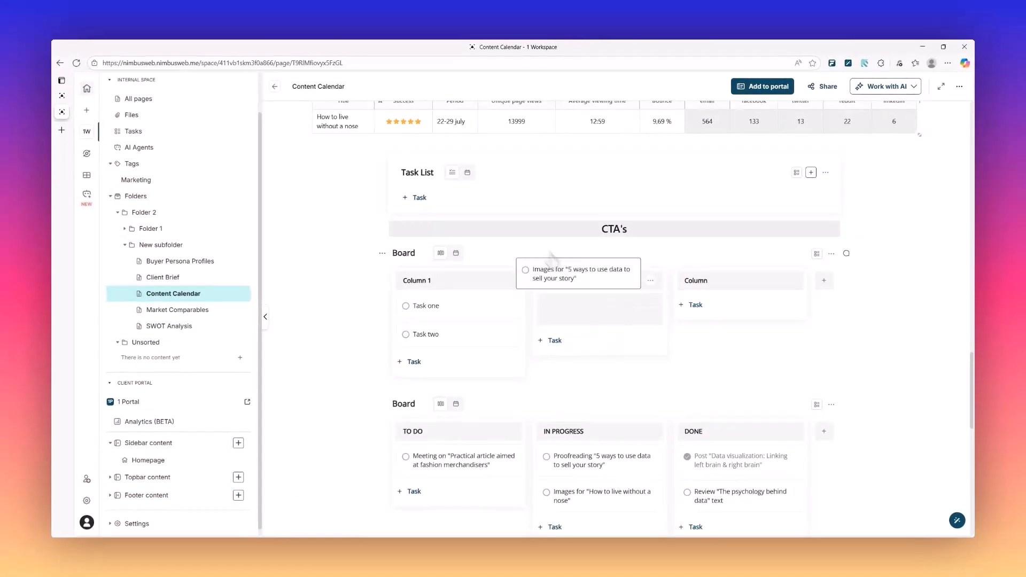
pyautogui.moveTo(501, 196); pyautogui.dragTo(510, 206)
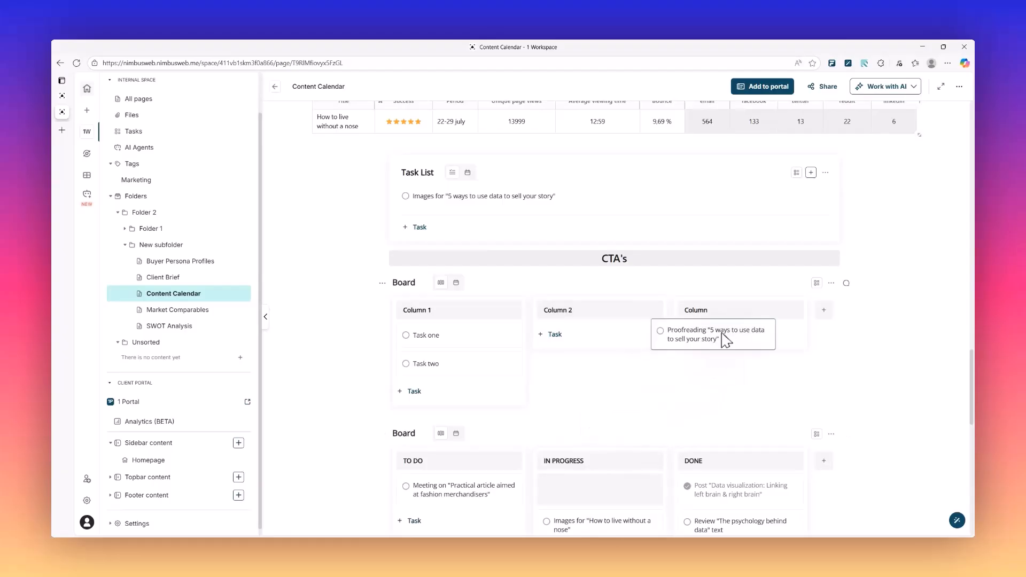
pyautogui.moveTo(726, 339); pyautogui.dragTo(748, 339)
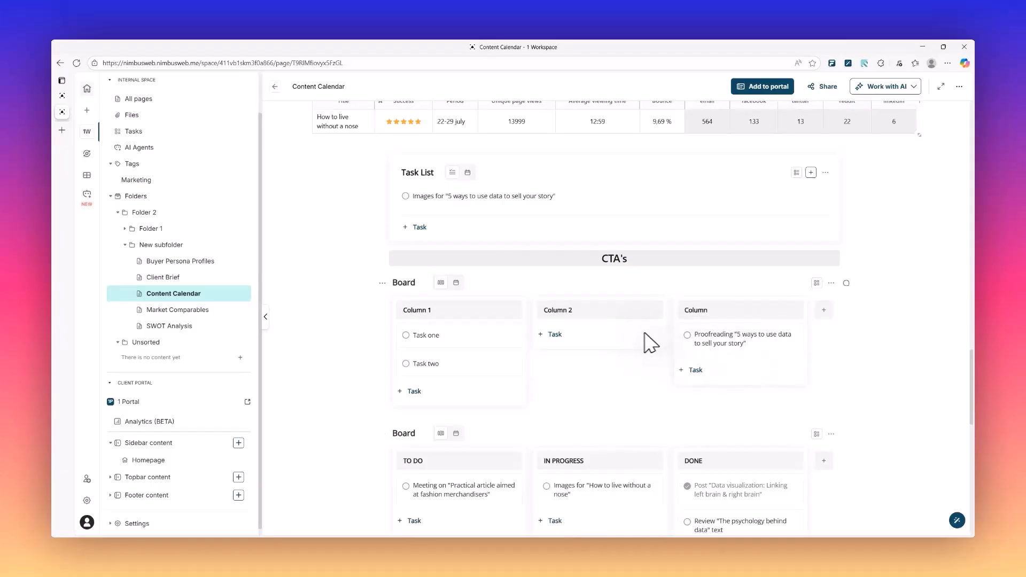
# Create a new page inside New subfolder
pyautogui.scroll(-3, 648, 342)
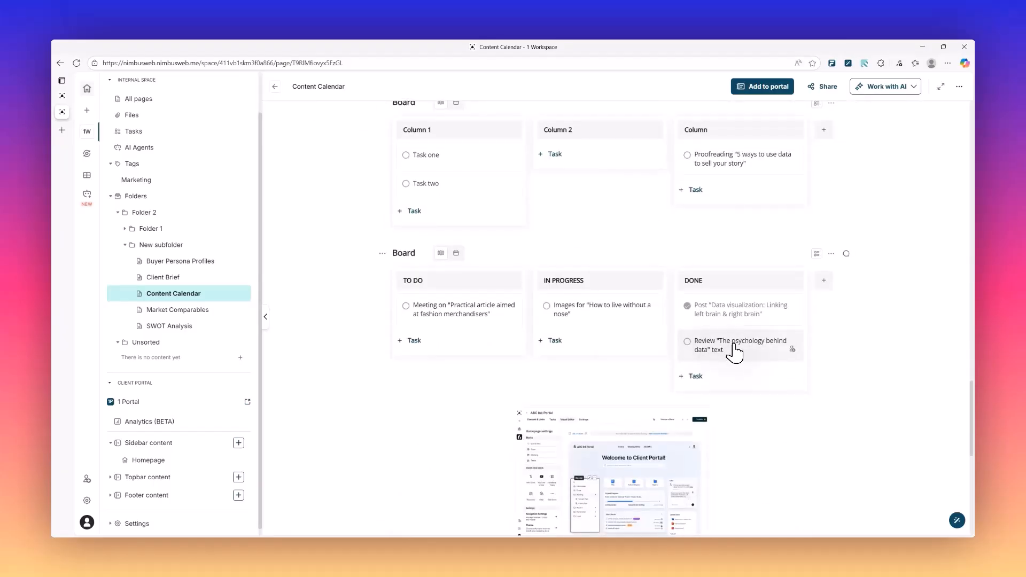
pyautogui.scroll(4, 733, 351)
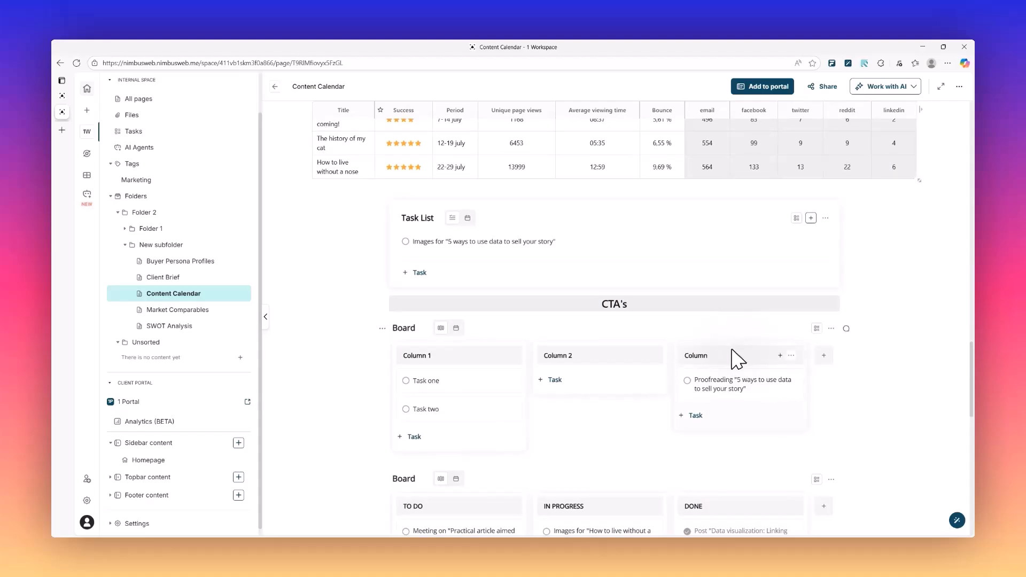
pyautogui.scroll(15, 733, 358)
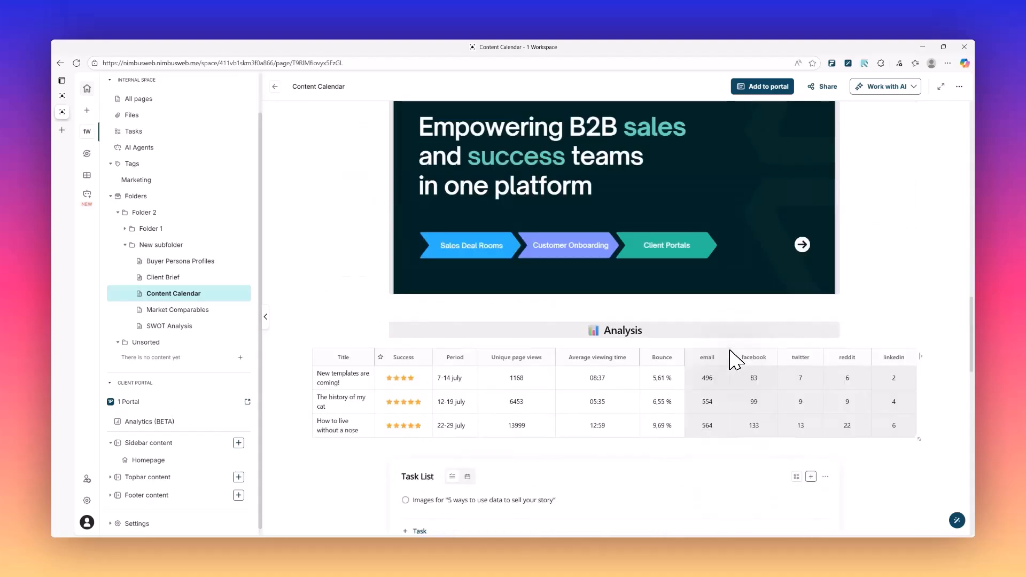
pyautogui.scroll(10, 729, 345)
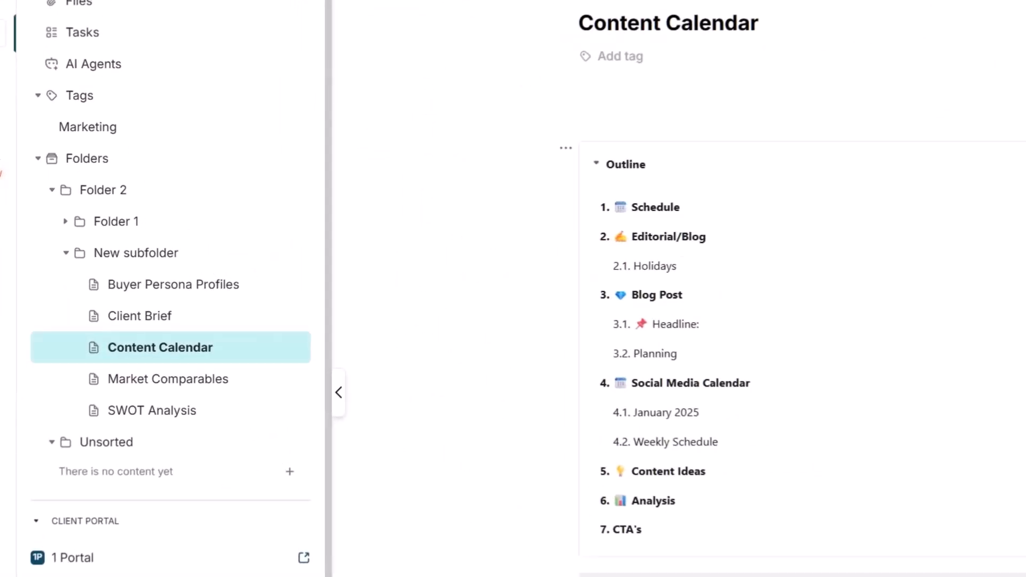
pyautogui.click(293, 255)
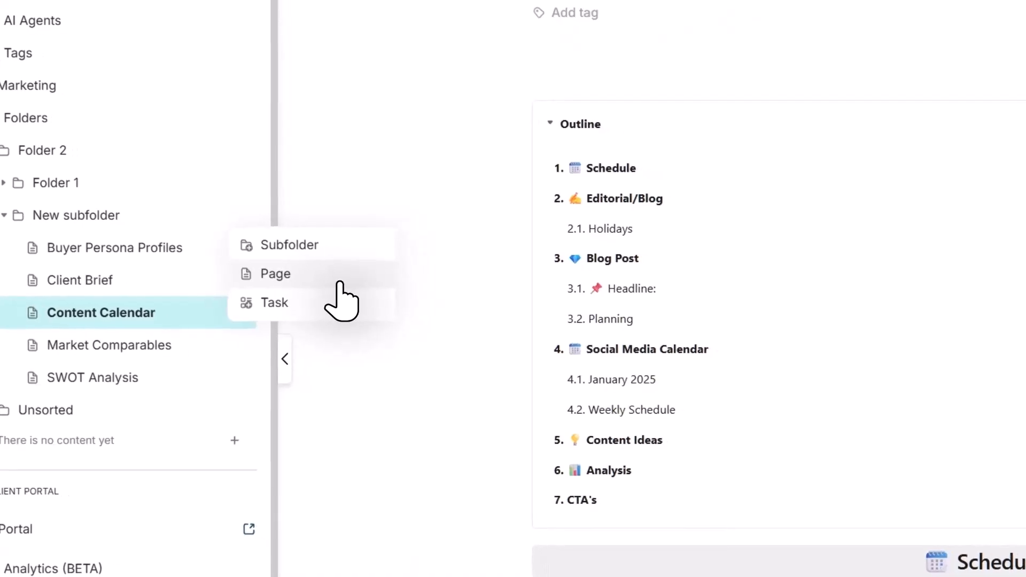
pyautogui.click(340, 278)
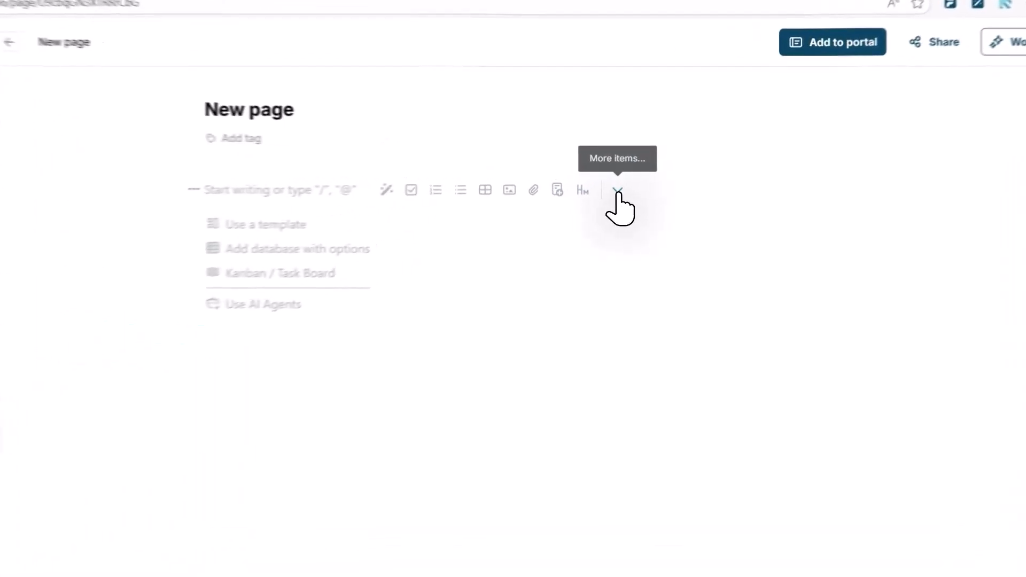
# Browse the full list of block types, integrations, views and templates that can be inserted on the new page
pyautogui.click(615, 200)
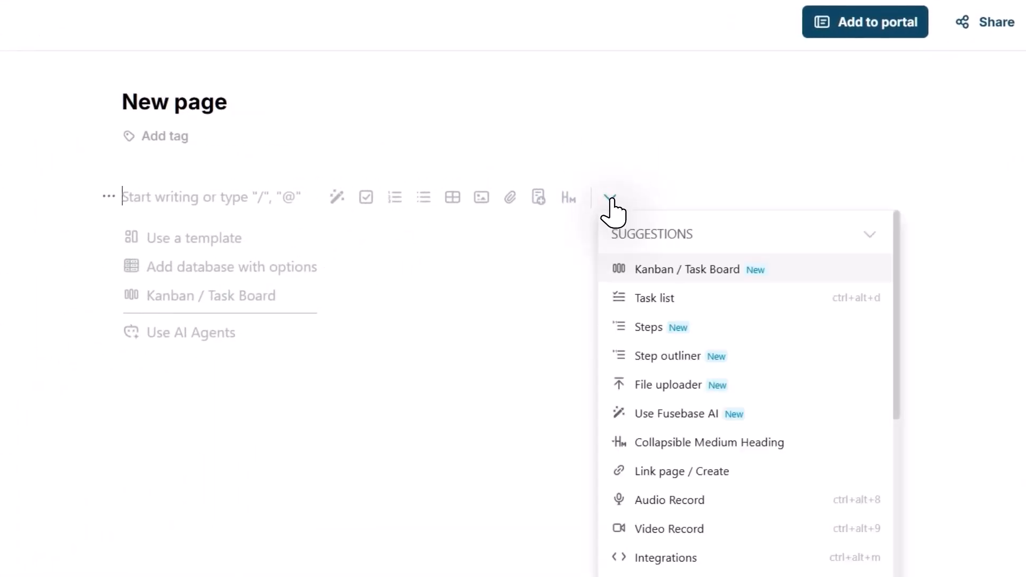
pyautogui.scroll(-10, 674, 305)
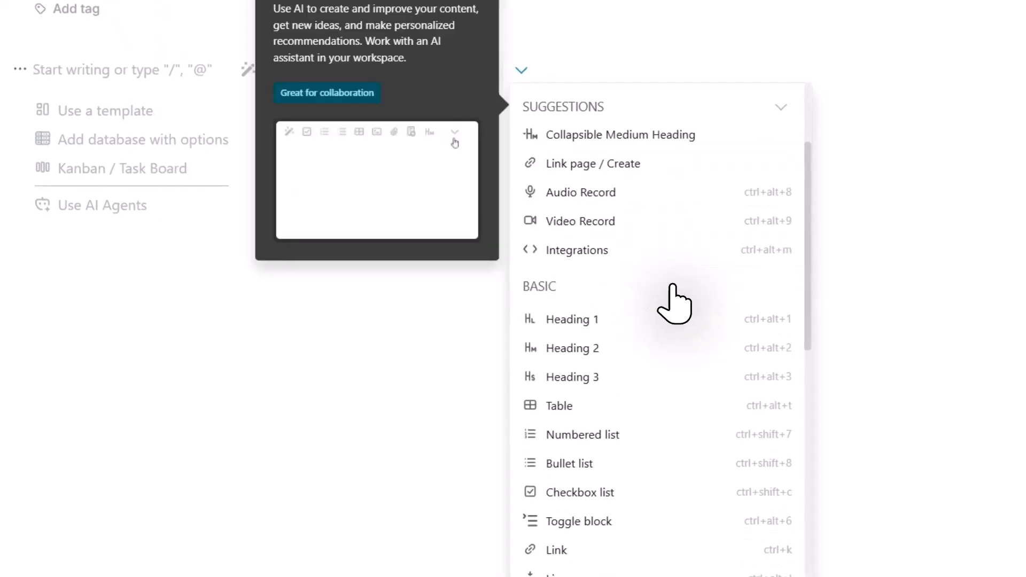
pyautogui.scroll(-5, 694, 297)
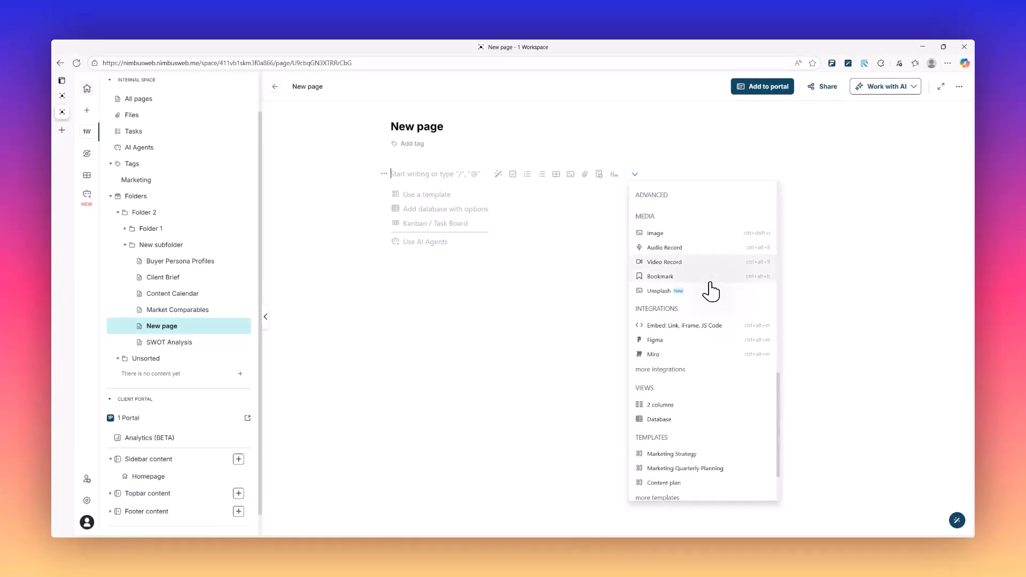
pyautogui.scroll(-3, 711, 292)
pyautogui.scroll(15, 711, 291)
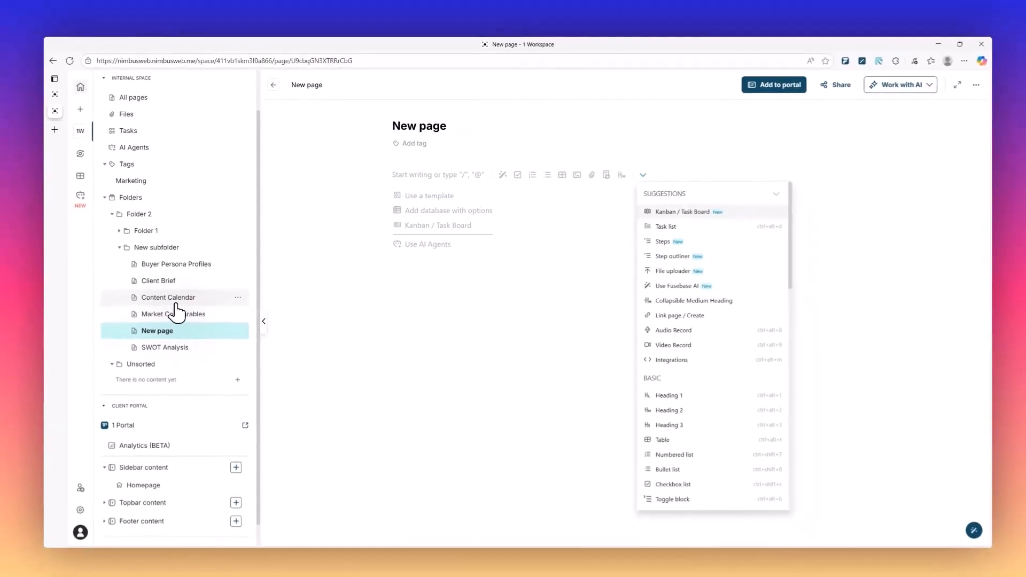
# Return to the Content Calendar page and view the block options of the Schedule table
pyautogui.click(178, 300)
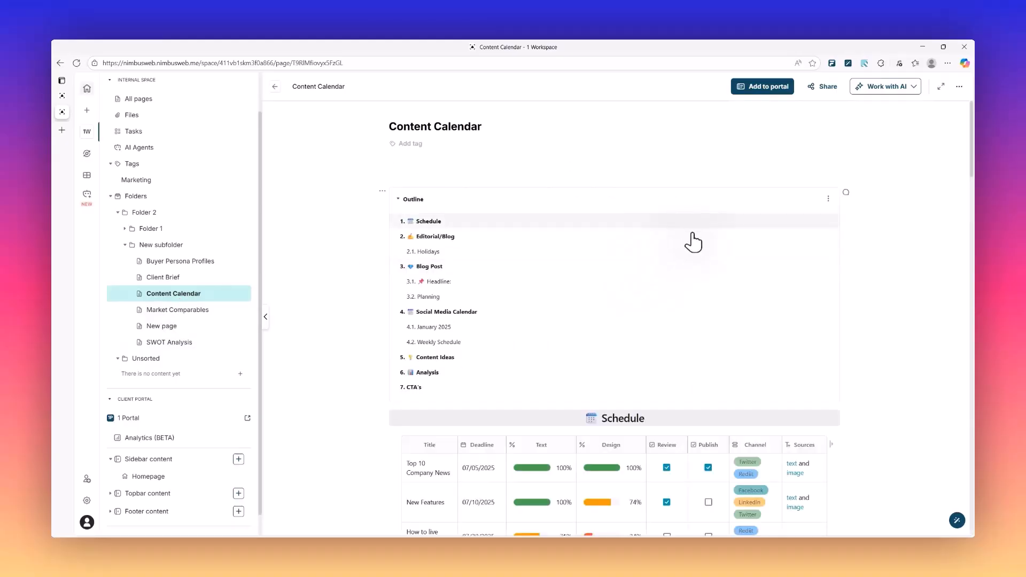
pyautogui.scroll(-4, 656, 254)
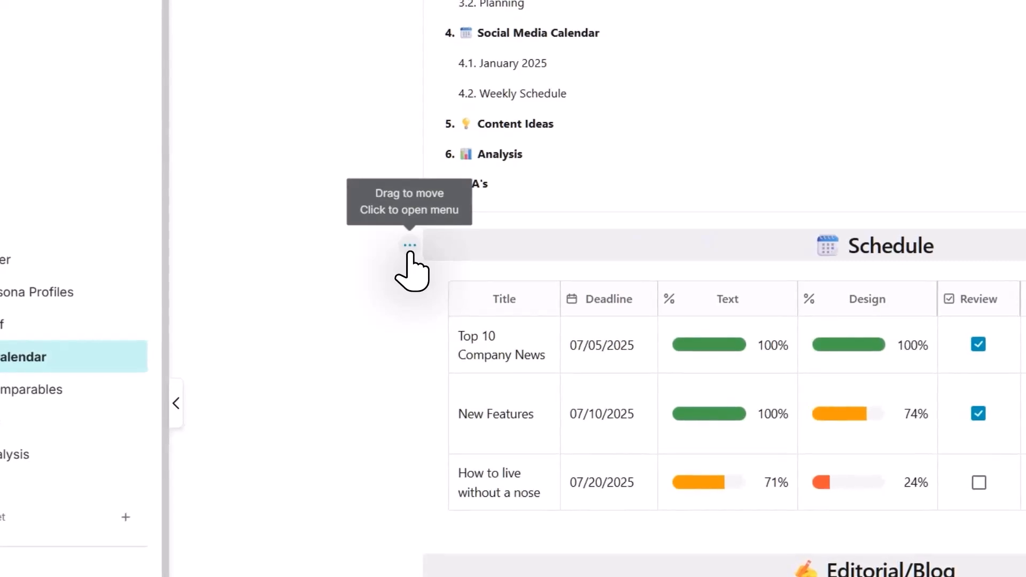
pyautogui.click(410, 291)
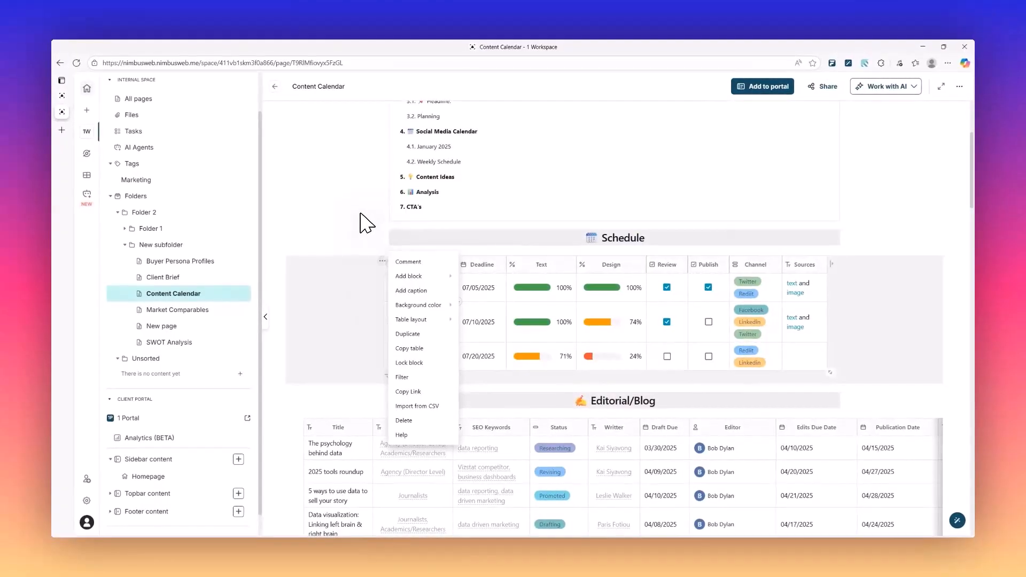
# View the block options of the Customer_Deck.pdf file and of the ABC Ink Portal image
pyautogui.scroll(-10, 331, 319)
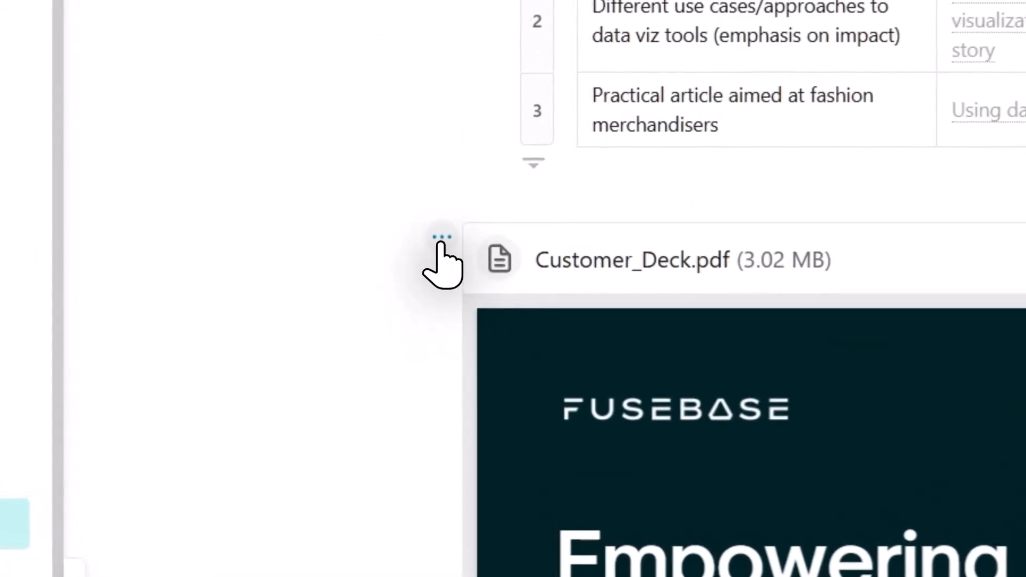
pyautogui.click(382, 381)
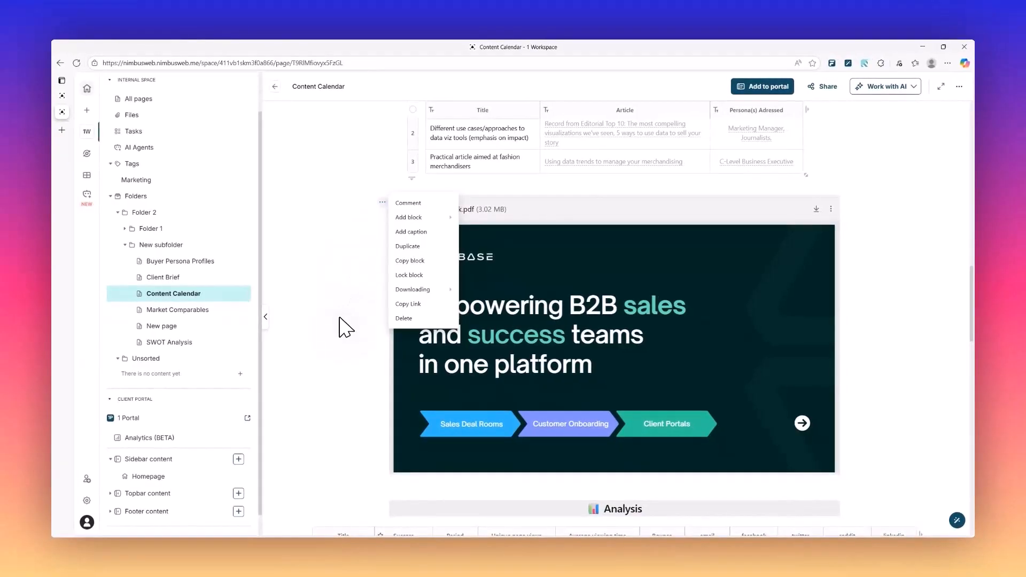
pyautogui.scroll(-9, 342, 323)
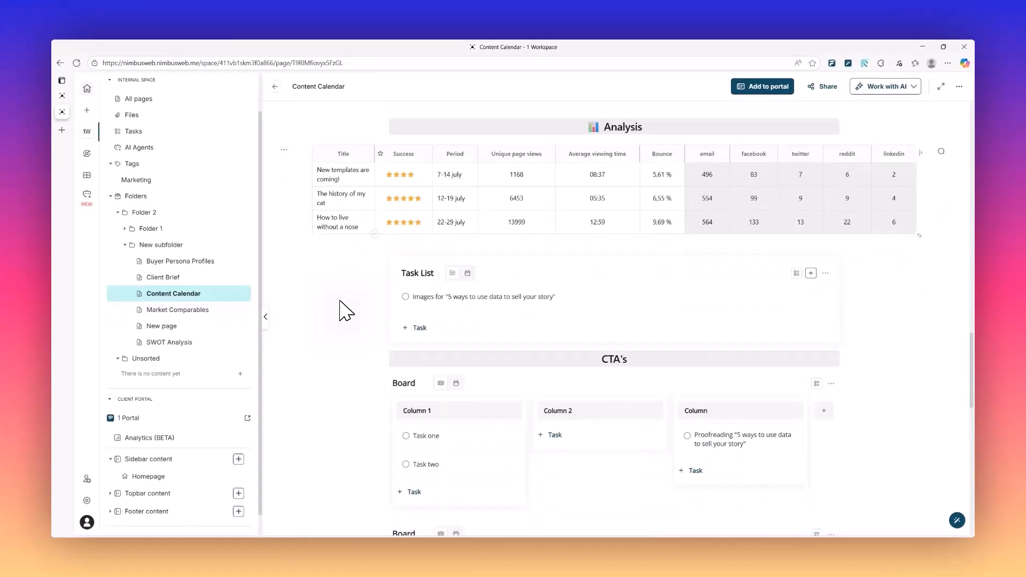
pyautogui.scroll(-10, 384, 217)
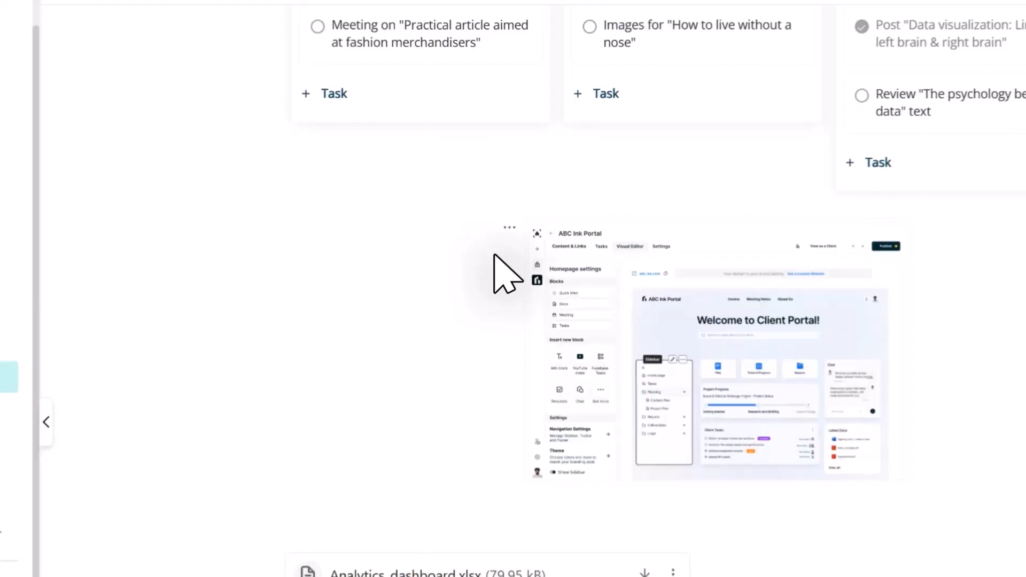
pyautogui.click(509, 229)
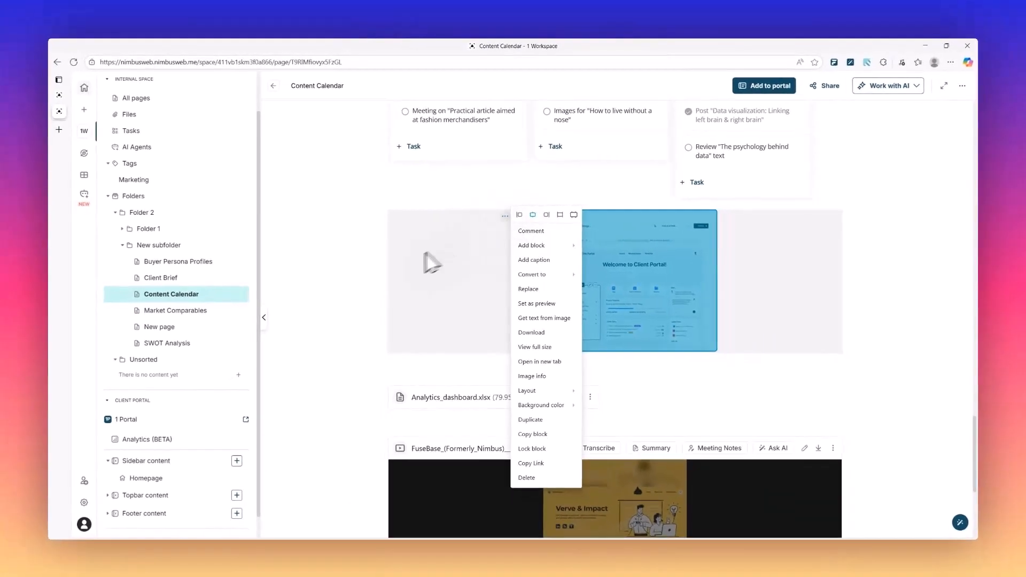
# Arrange the FuseBase video in a column right of the portal image, with Analytics_dashboard.xlsx placed under the image
pyautogui.scroll(-3, 369, 322)
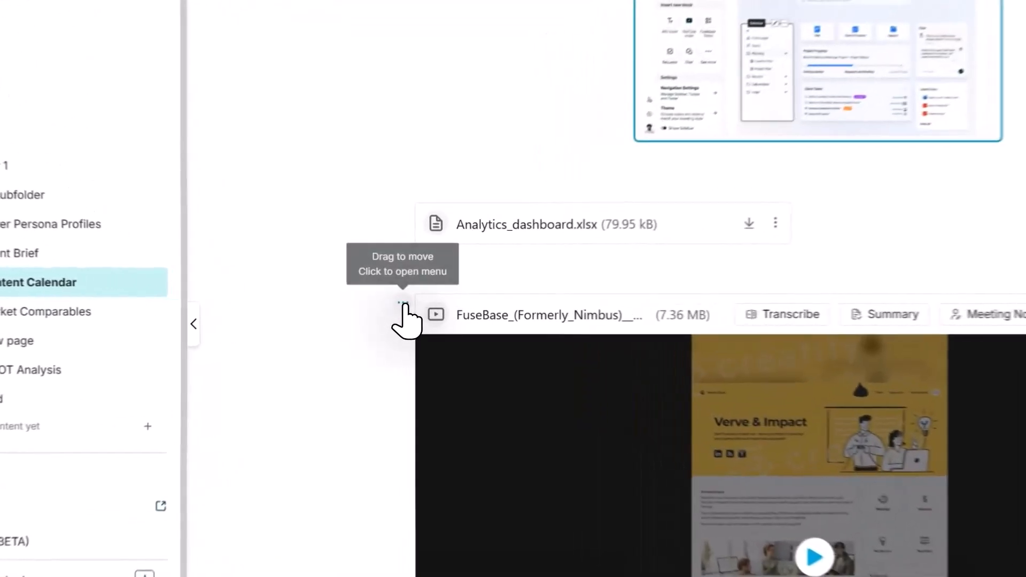
pyautogui.moveTo(408, 315); pyautogui.dragTo(928, 247)
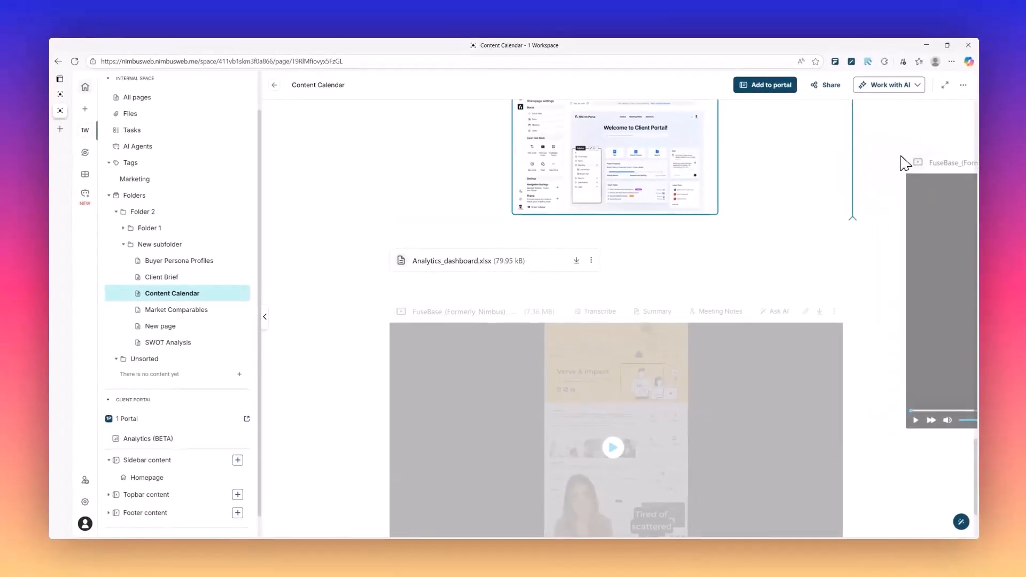
pyautogui.moveTo(866, 253); pyautogui.dragTo(825, 303)
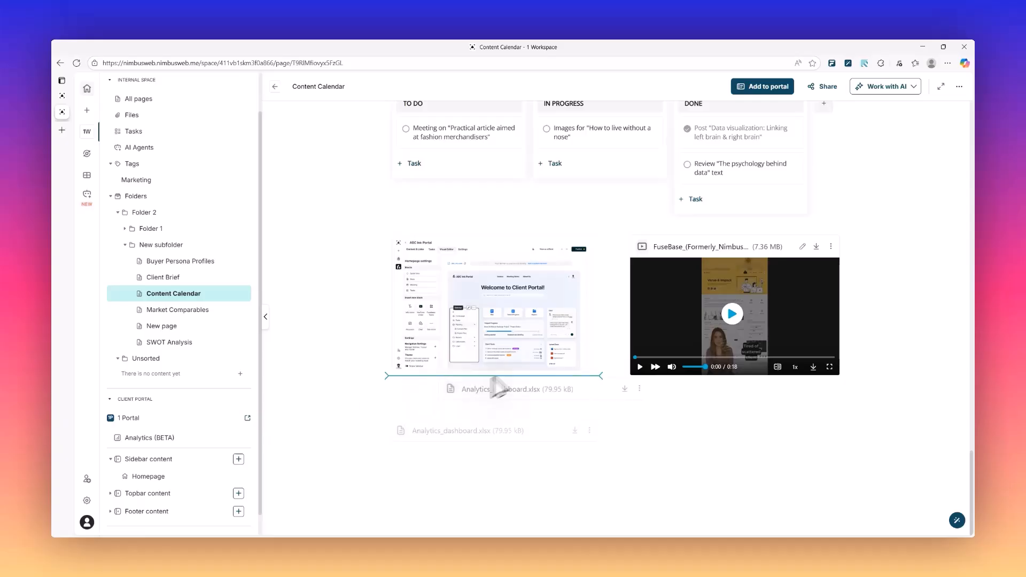
pyautogui.moveTo(625, 312); pyautogui.dragTo(710, 305)
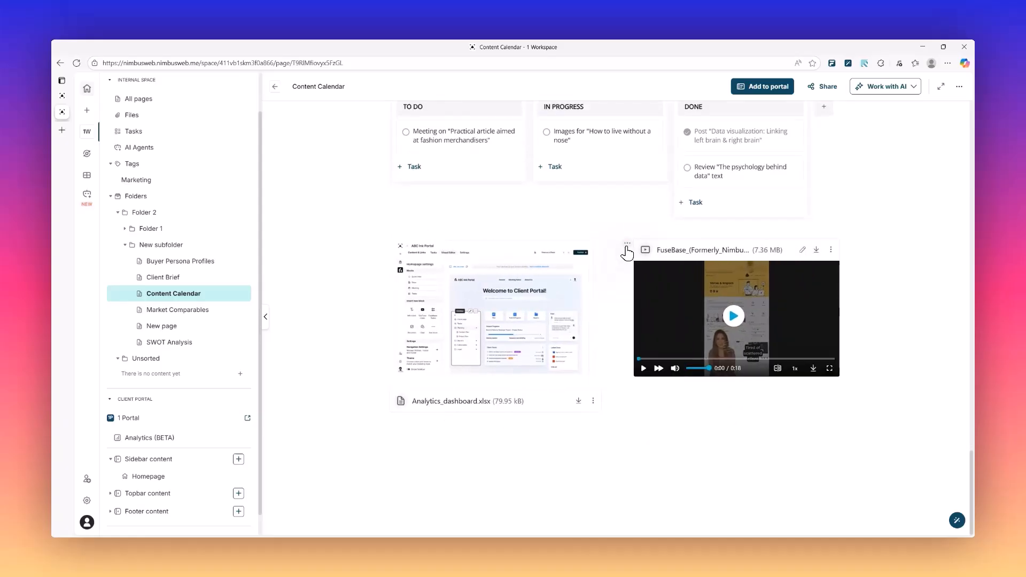
# Add an empty block in a new column right of the FuseBase video and move Analytics_dashboard.xlsx into it
pyautogui.click(627, 243)
pyautogui.moveTo(657, 261)
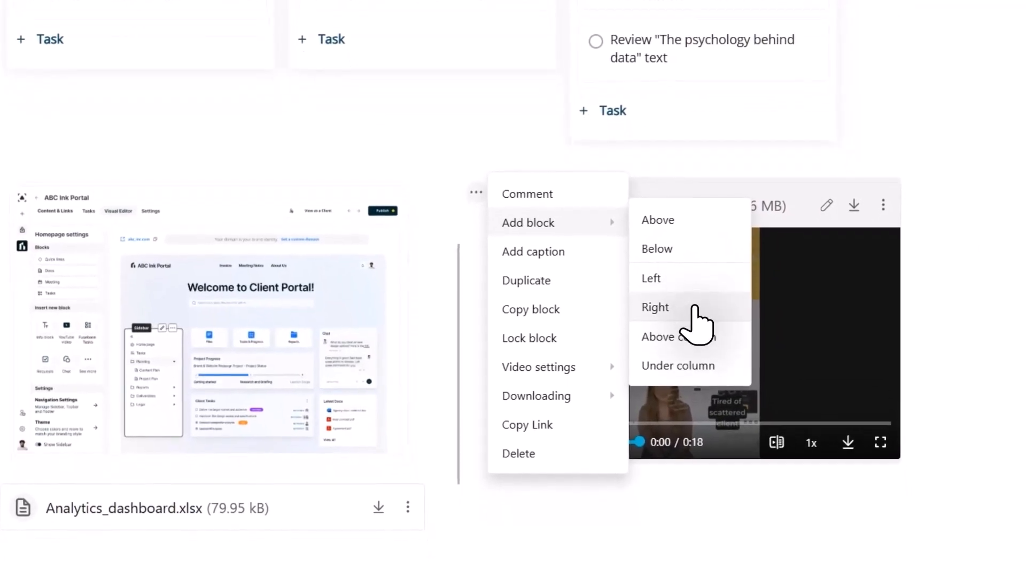
pyautogui.click(694, 308)
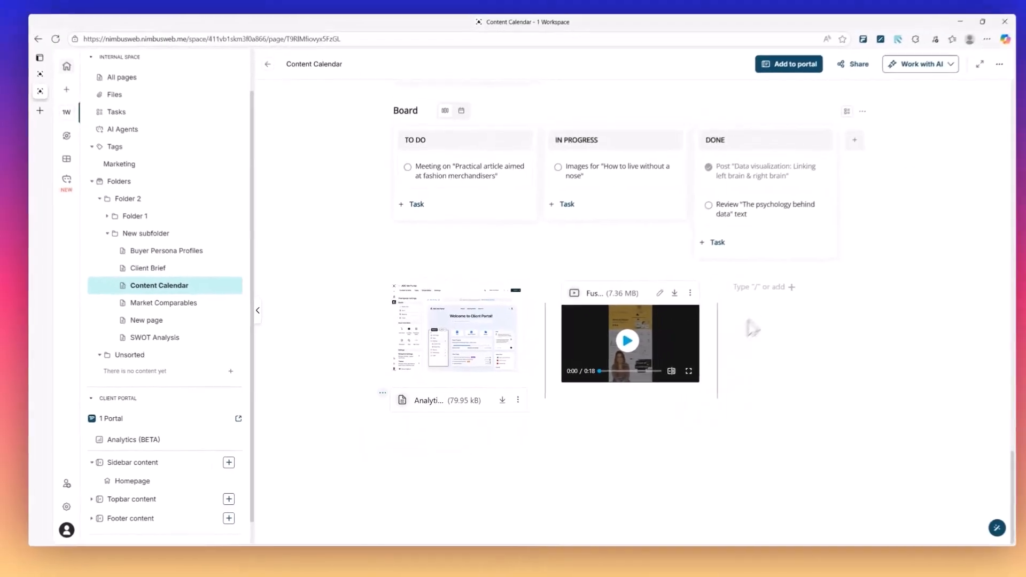
pyautogui.moveTo(751, 328); pyautogui.dragTo(773, 365)
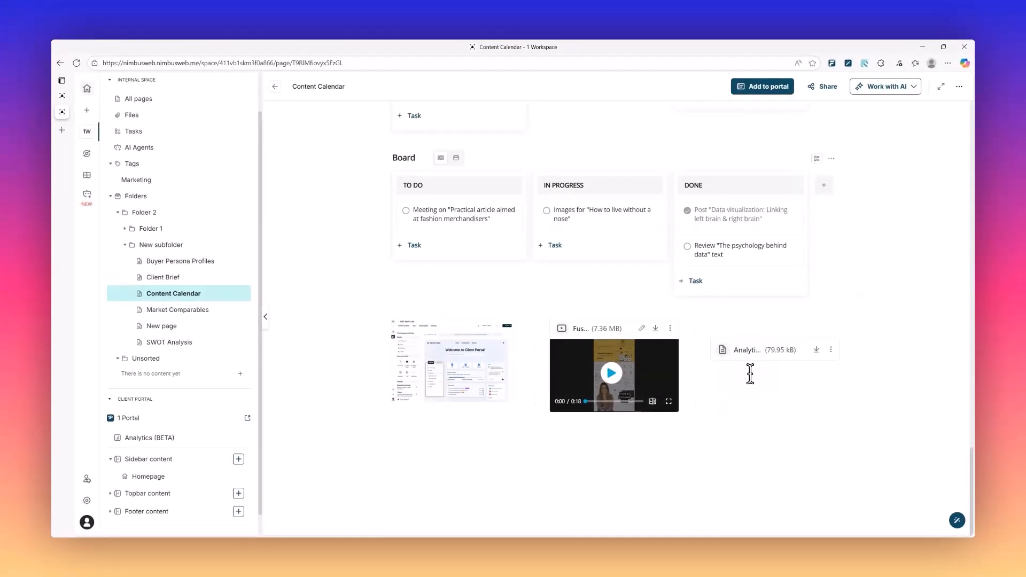
# Move the To Do / In Progress / Done board up the page, between Customer_Deck.pdf and the Analysis heading
pyautogui.scroll(5, 750, 374)
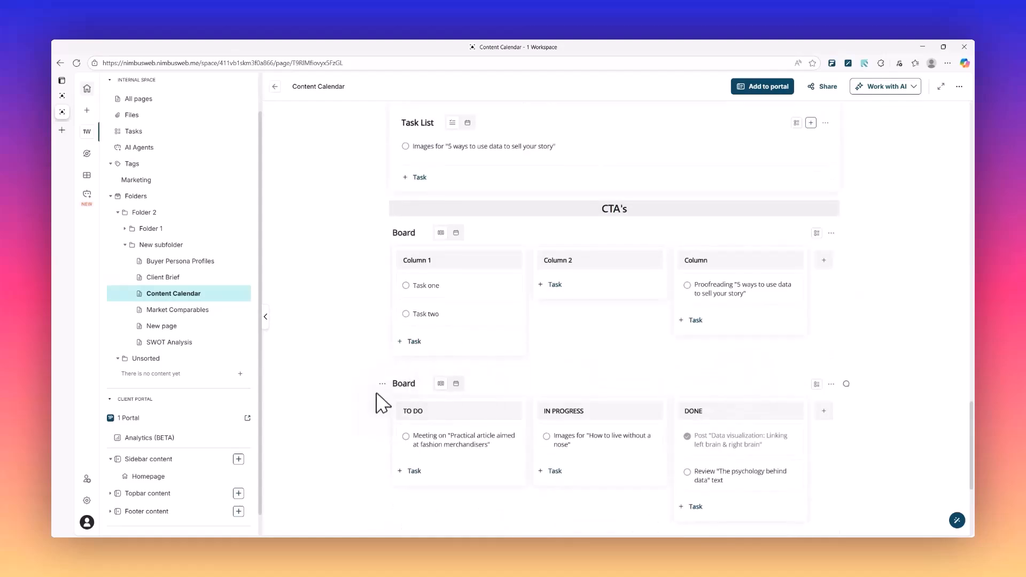
pyautogui.moveTo(381, 390); pyautogui.dragTo(439, 232)
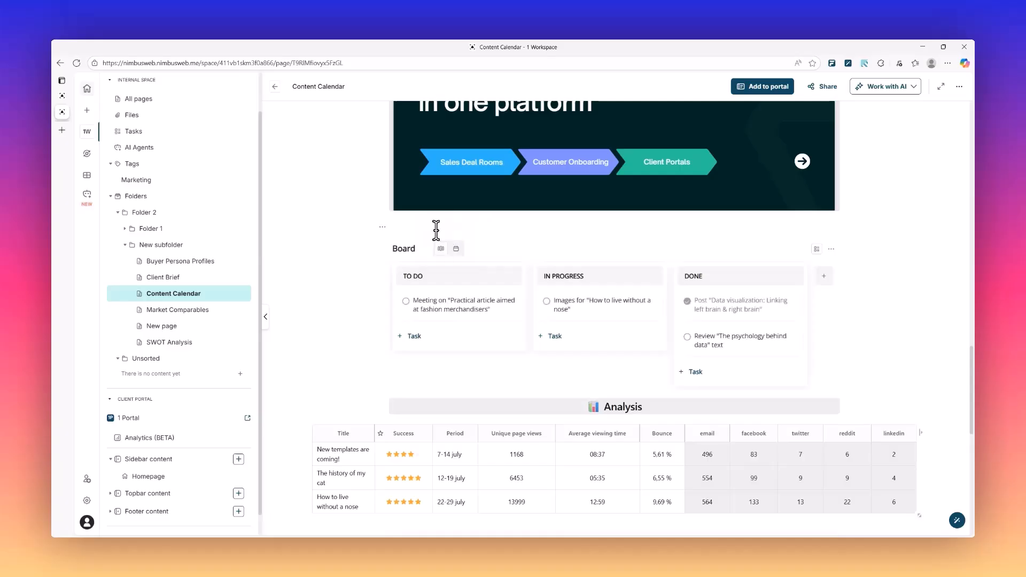
# Review the block options of the Customer_Deck.pdf file below the Content Ideas table
pyautogui.scroll(6, 436, 229)
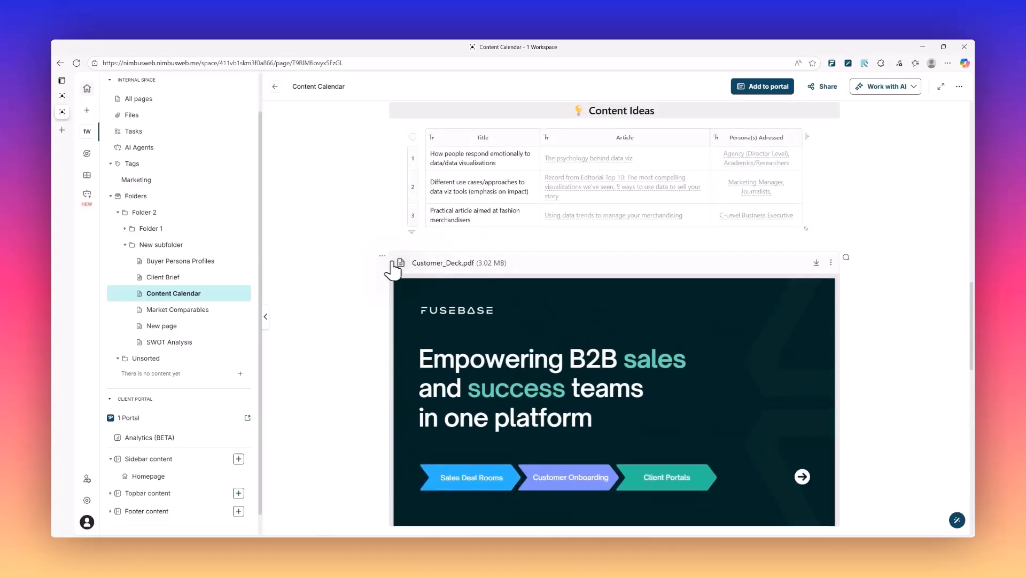
pyautogui.click(381, 261)
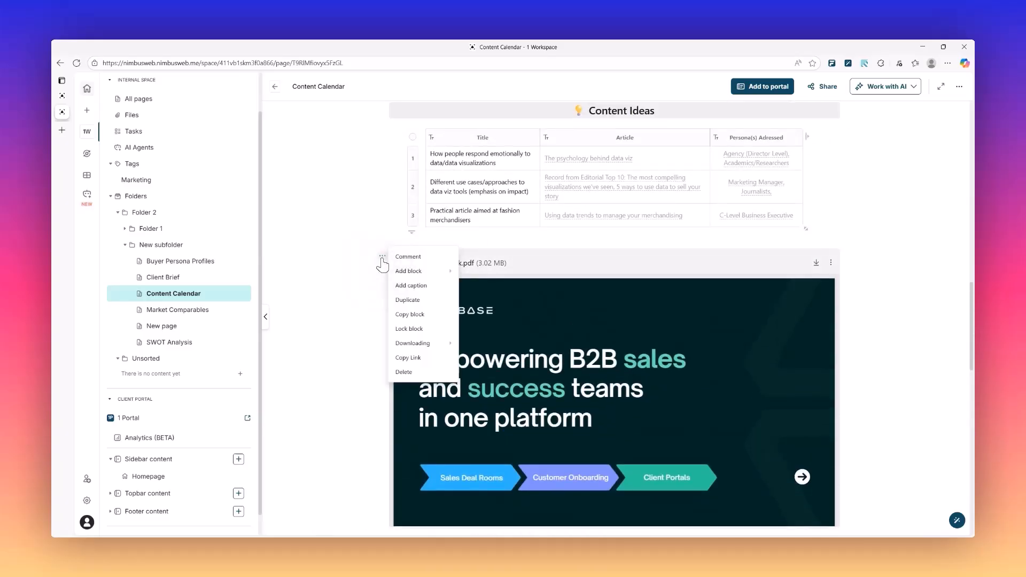
pyautogui.press('Escape')
# Switch the Content Calendar page to full width to preview its layout, and turn full width off again
pyautogui.scroll(-9, 591, 393)
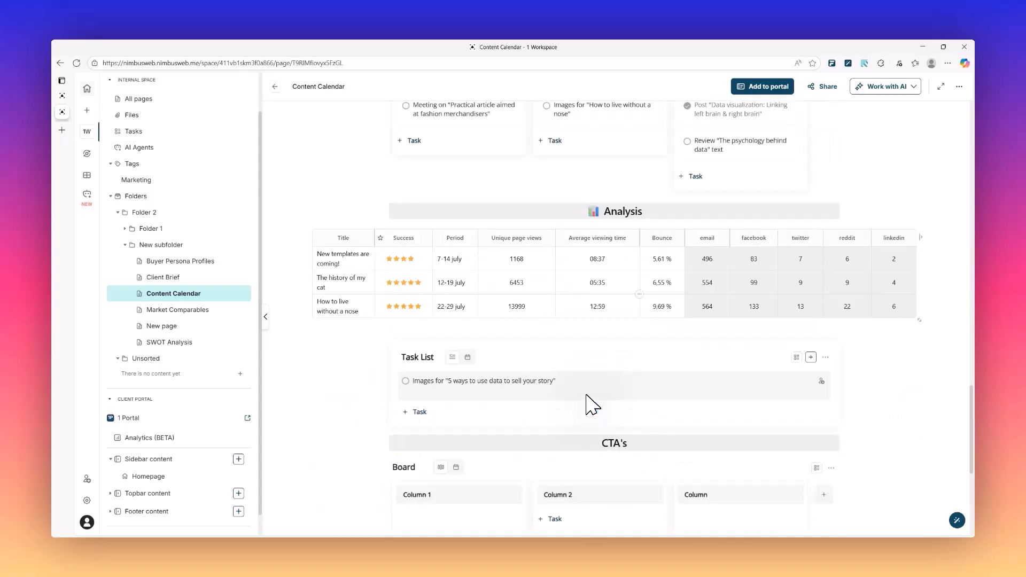
pyautogui.scroll(-6, 591, 405)
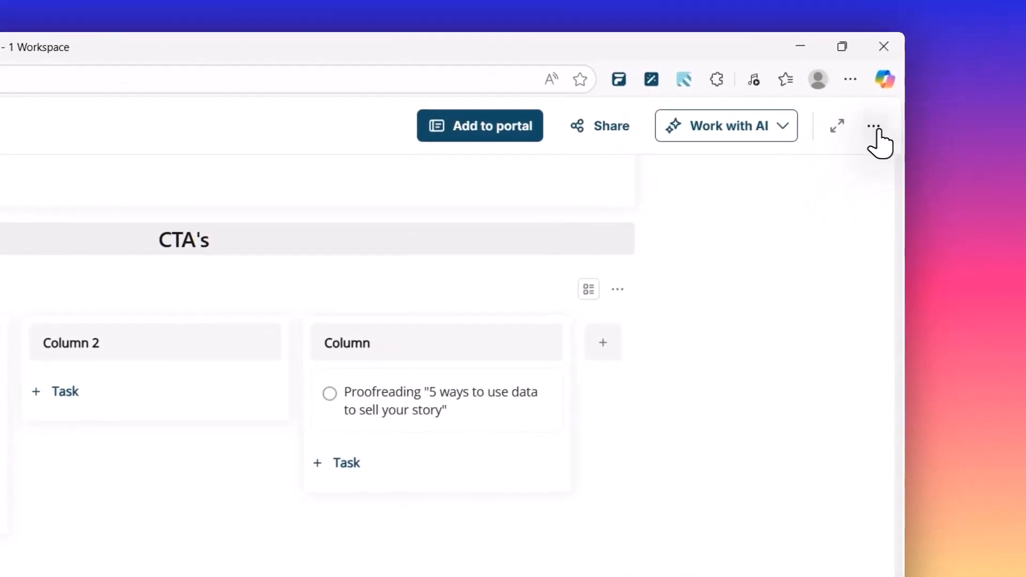
pyautogui.click(876, 131)
pyautogui.moveTo(791, 193)
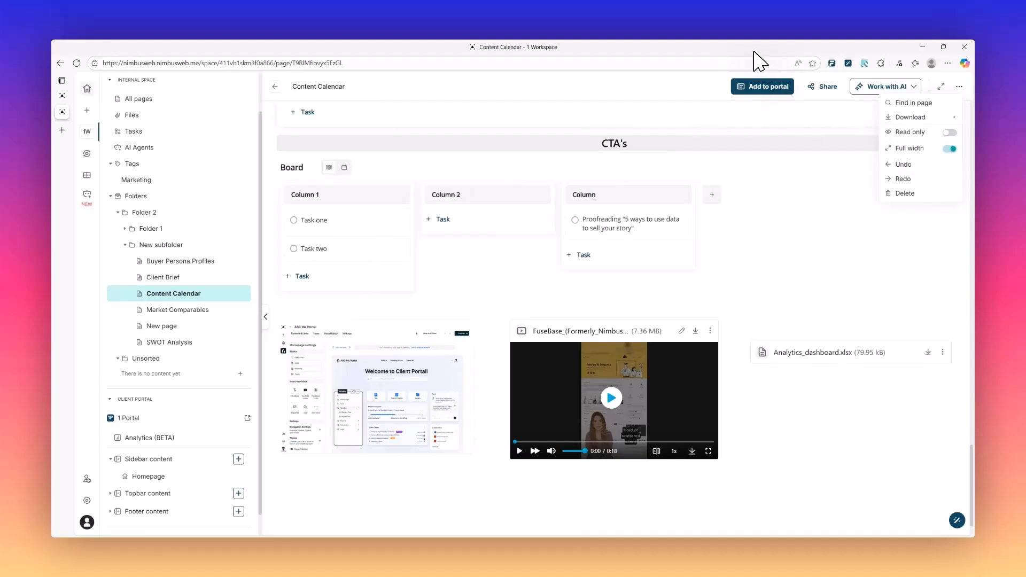
pyautogui.click(950, 150)
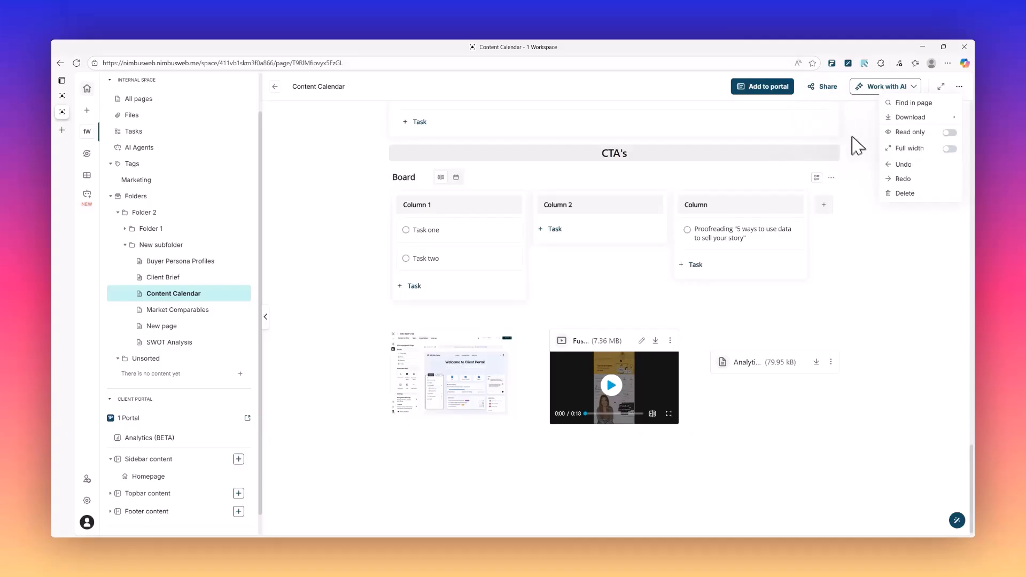
pyautogui.click(843, 113)
# Review the page's web-sharing and embed-code sharing options, and close them without sharing the page
pyautogui.click(827, 87)
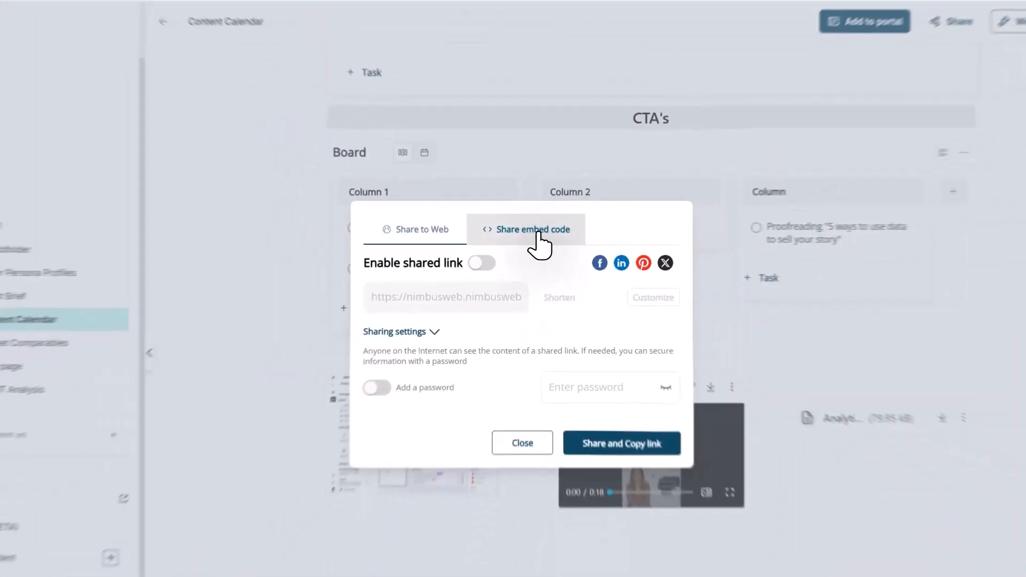
pyautogui.click(529, 227)
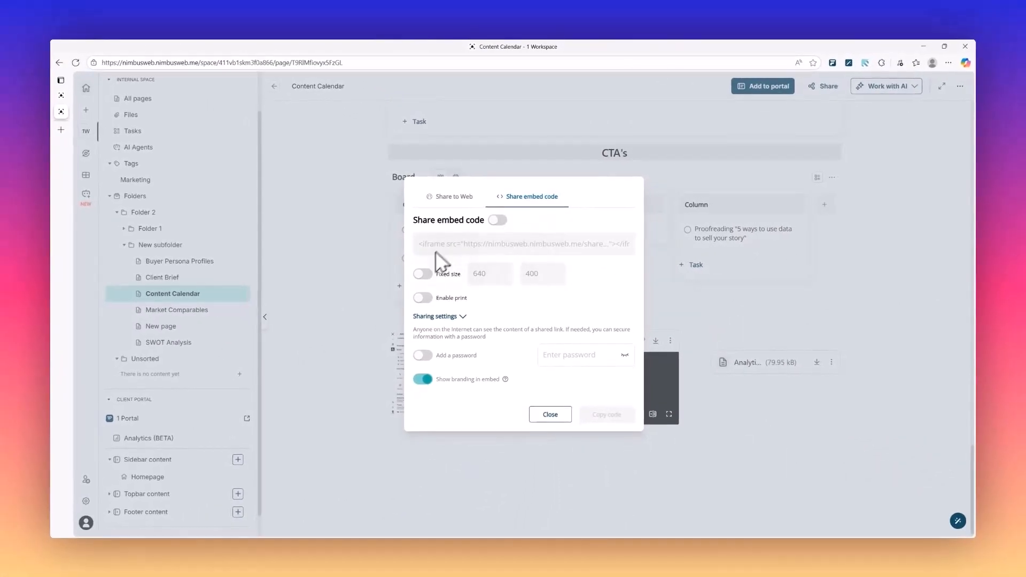
pyautogui.click(550, 414)
# On New page, generate a sales email with Fusebase AI using "Write sales email about for marketing agency" and accept the draft
pyautogui.click(133, 329)
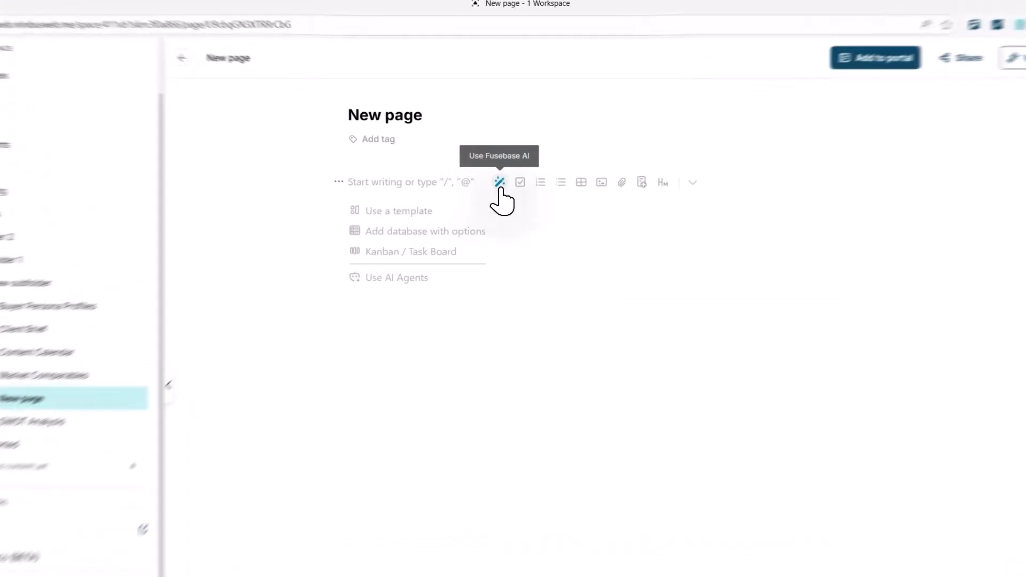
pyautogui.click(501, 197)
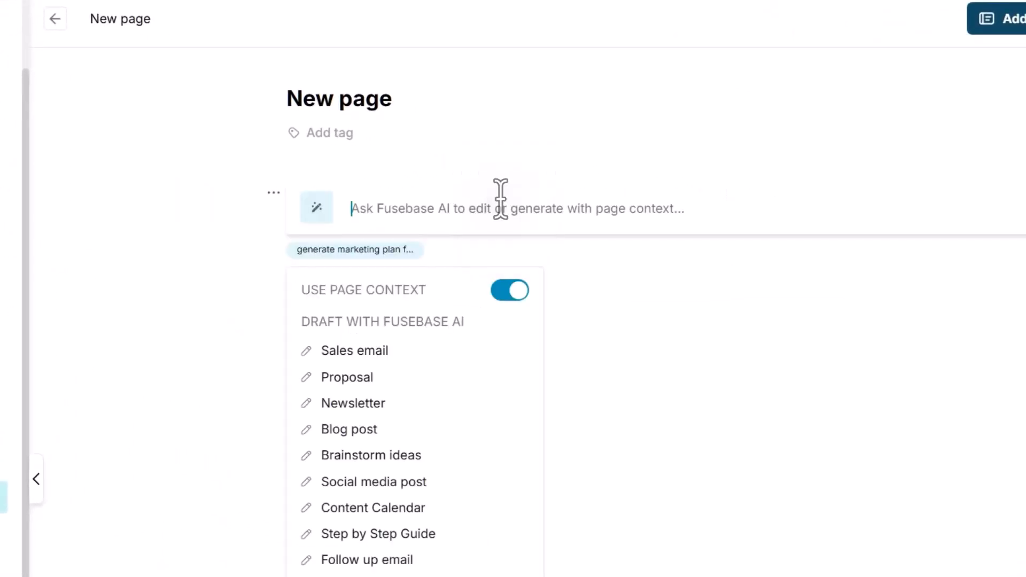
pyautogui.click(382, 351)
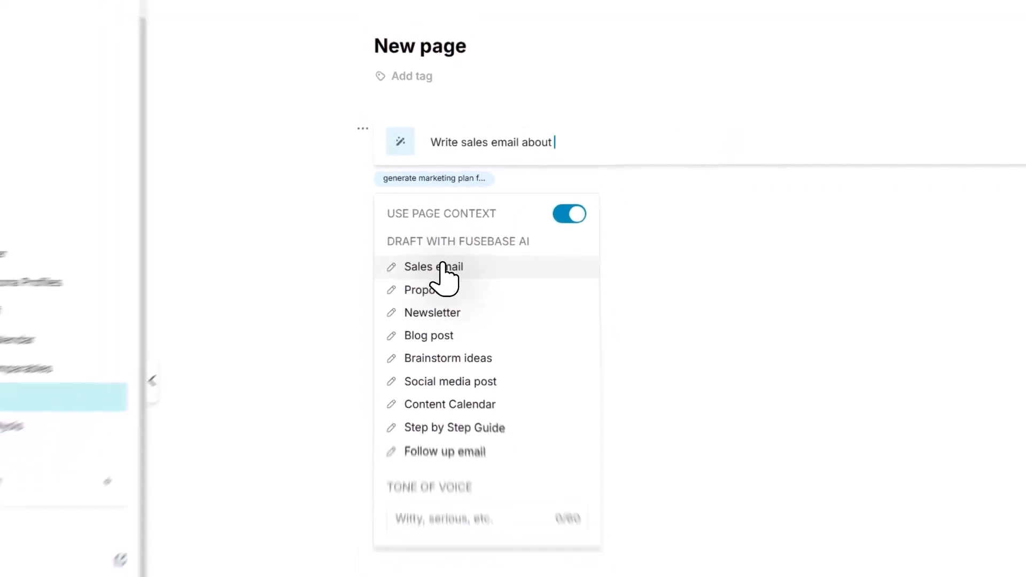
pyautogui.write('for marketing agency')
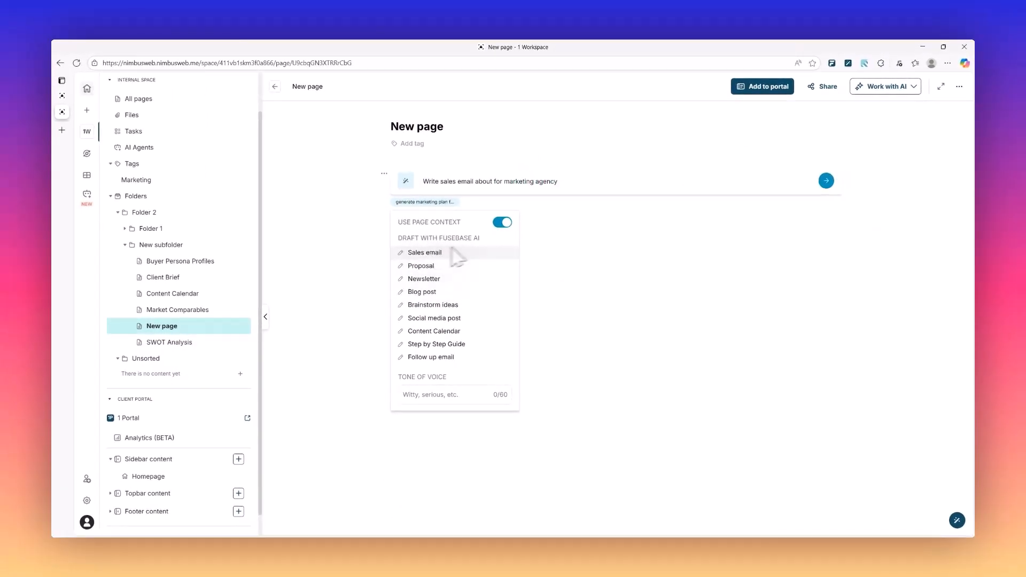
pyautogui.click(826, 181)
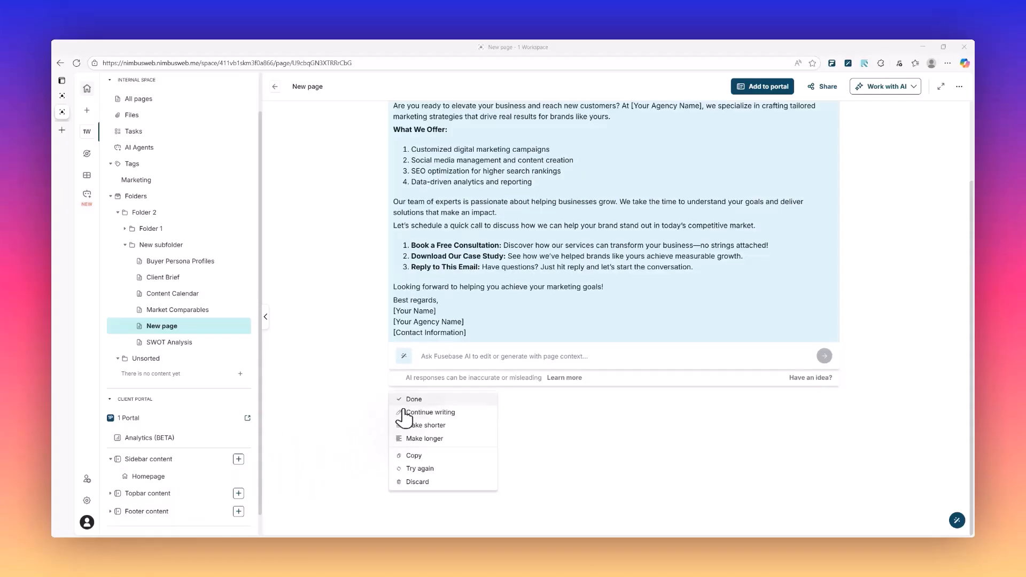
pyautogui.click(412, 396)
# Highlight in red the "Let's schedule a quick call" paragraph and the three bullets under it
pyautogui.moveTo(678, 366); pyautogui.dragTo(390, 325)
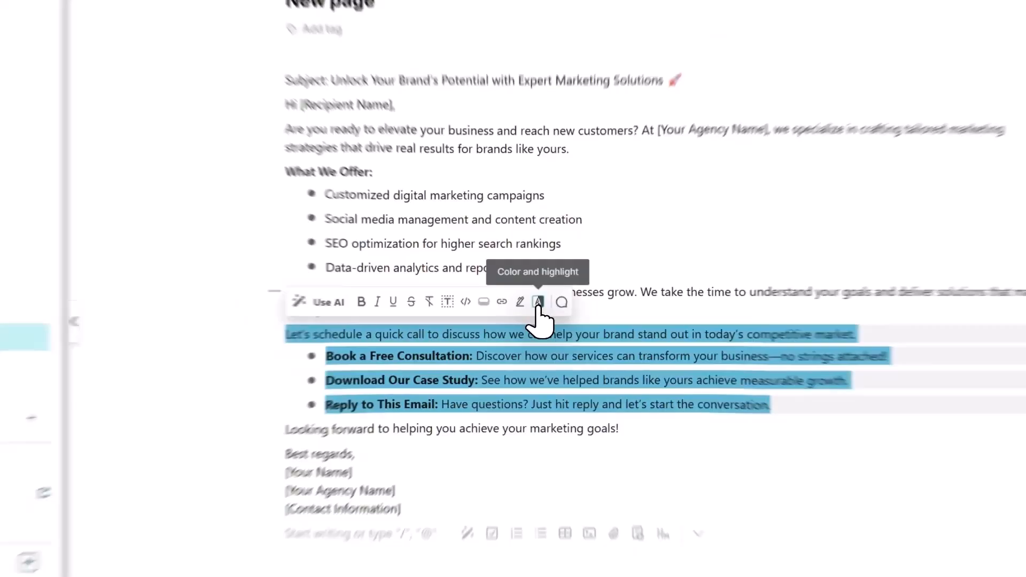
pyautogui.click(538, 302)
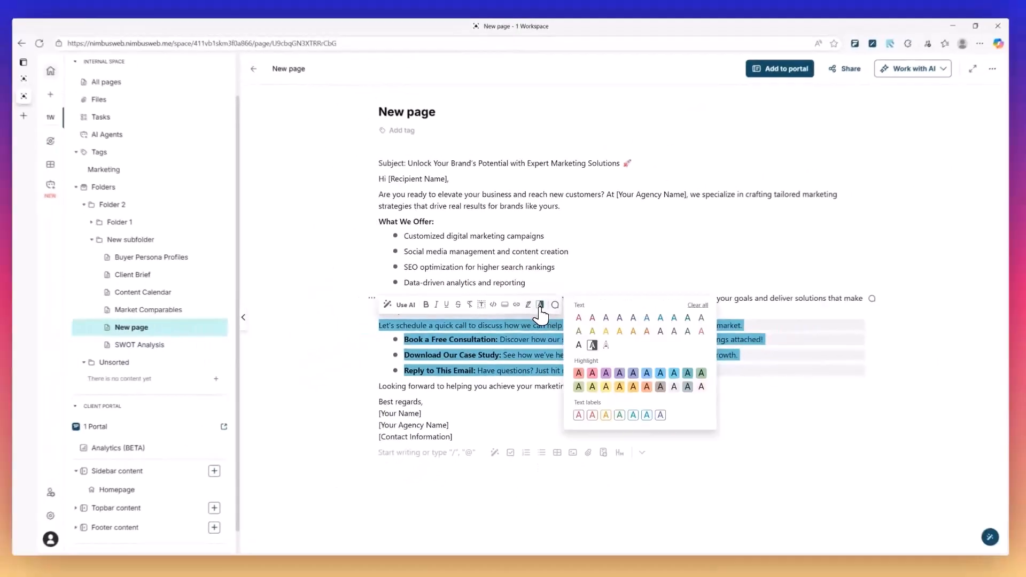
pyautogui.click(620, 472)
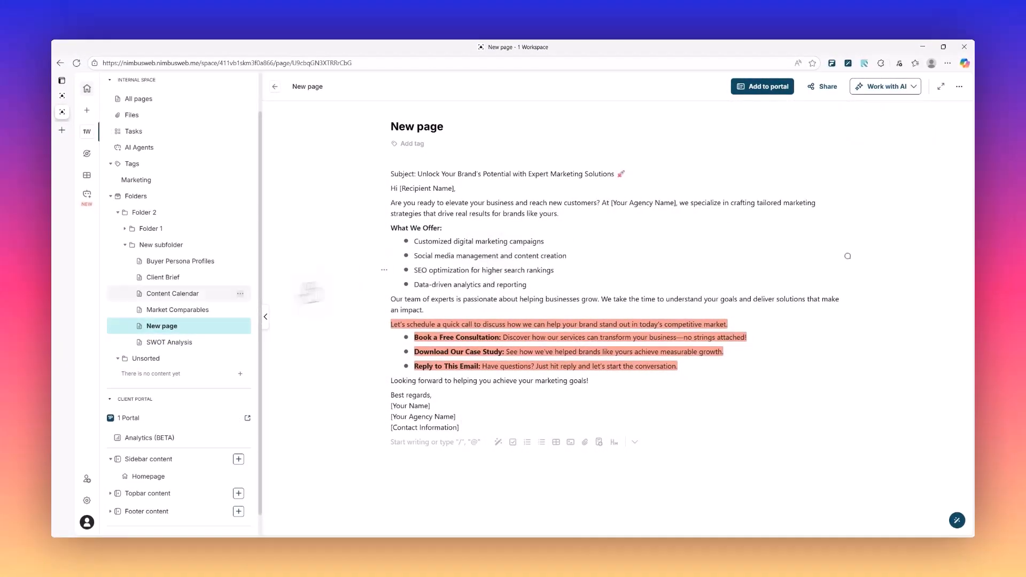
# On the Content Calendar page, move the board under CTA's into a column right of the Task List and widen that column
pyautogui.click(163, 293)
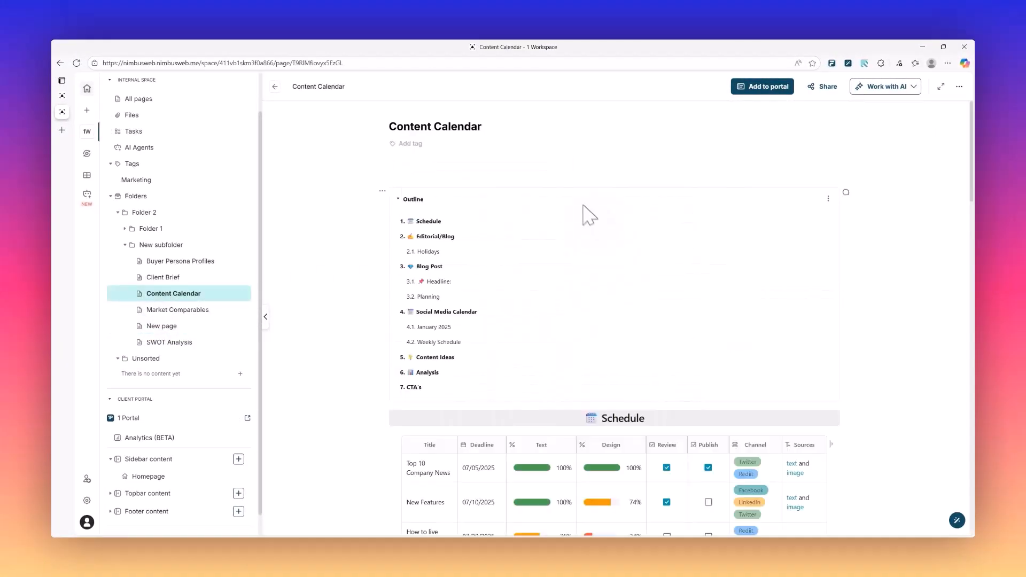
pyautogui.scroll(-15, 556, 414)
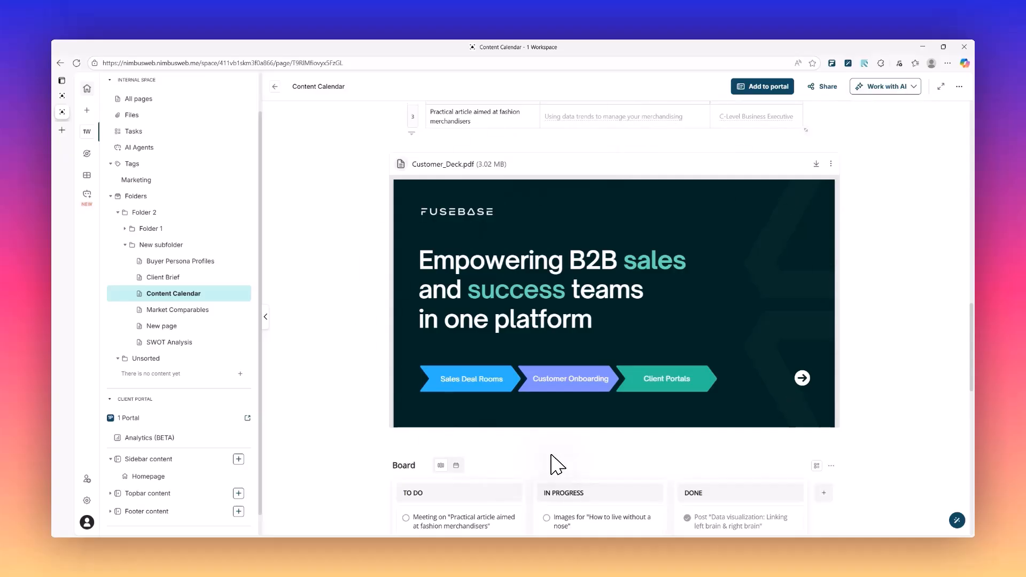
pyautogui.scroll(-10, 556, 464)
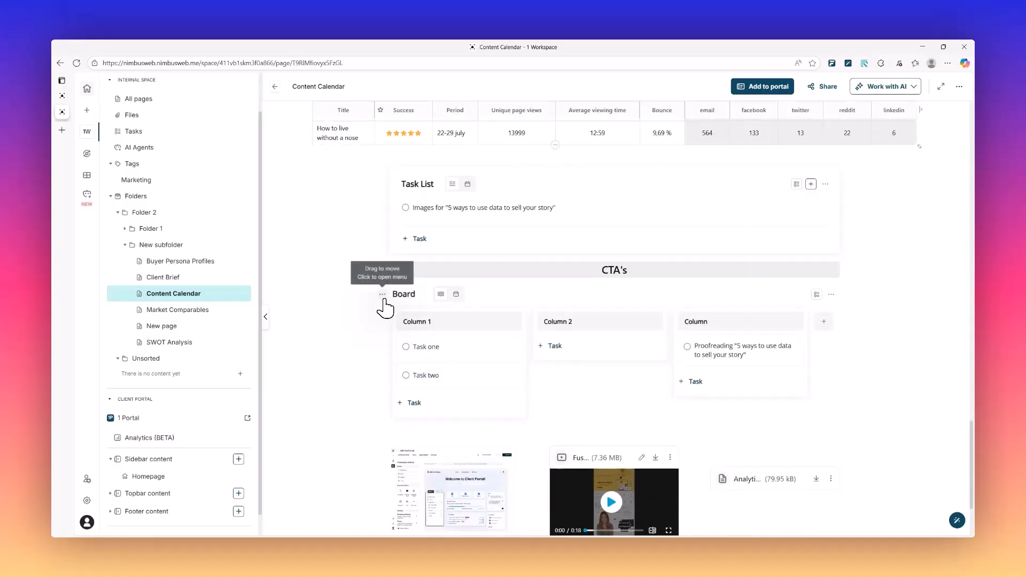
pyautogui.moveTo(383, 298); pyautogui.dragTo(903, 223)
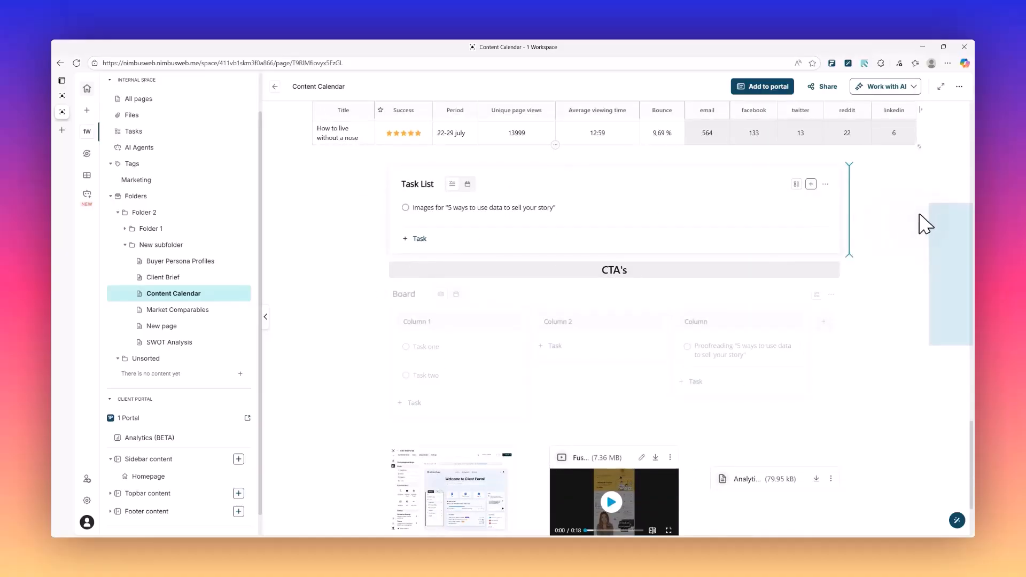
pyautogui.moveTo(816, 235); pyautogui.dragTo(747, 248)
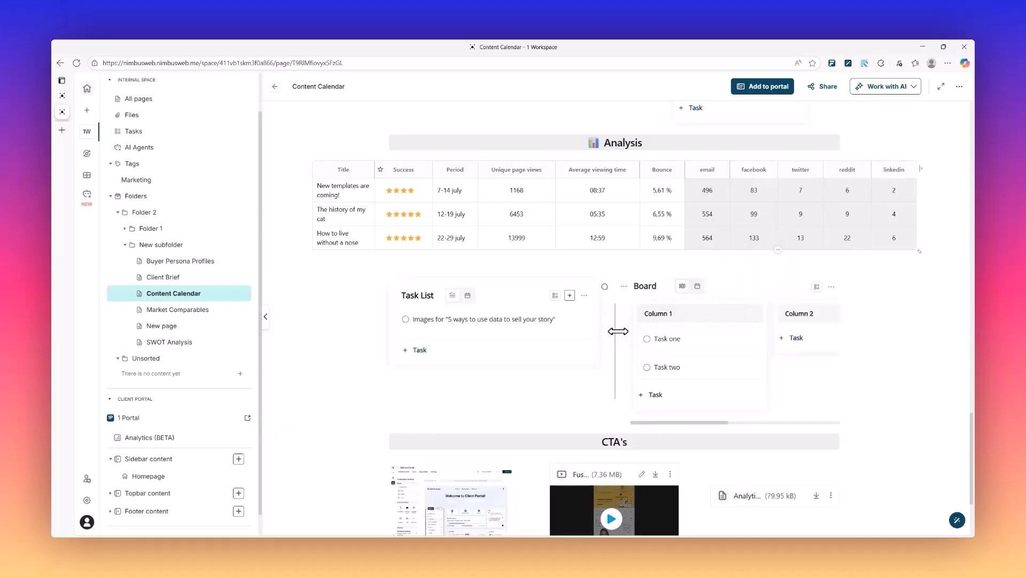
pyautogui.moveTo(618, 331); pyautogui.dragTo(589, 331)
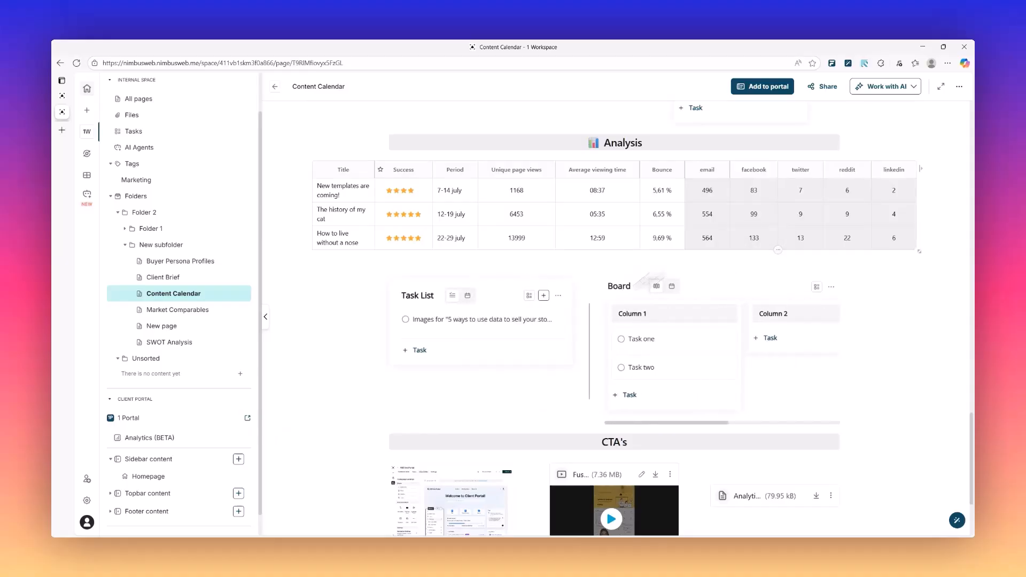
# Set the Content Calendar page to full width and collapse the workspace sidebar
pyautogui.click(958, 87)
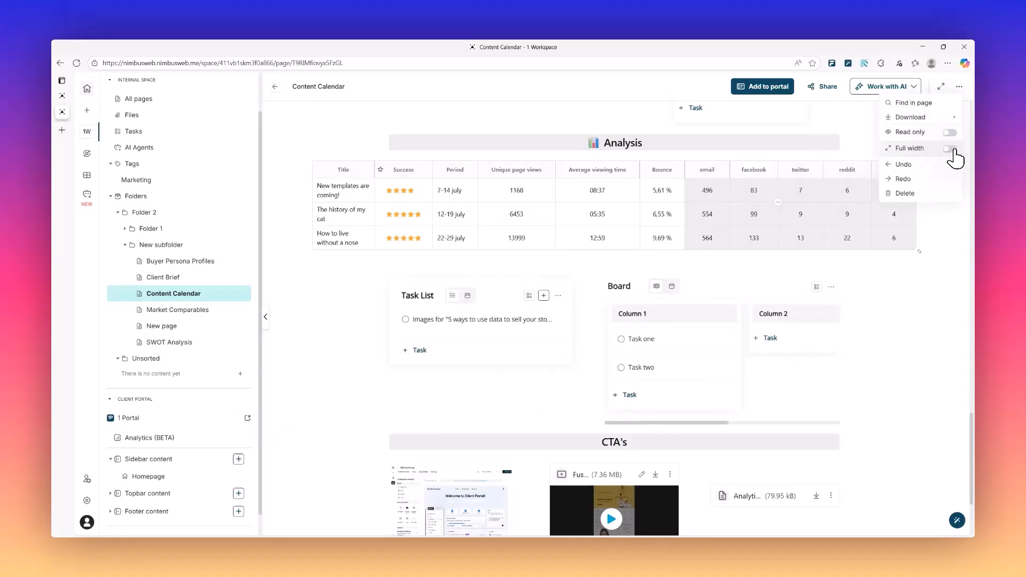
pyautogui.click(268, 322)
pyautogui.click(266, 322)
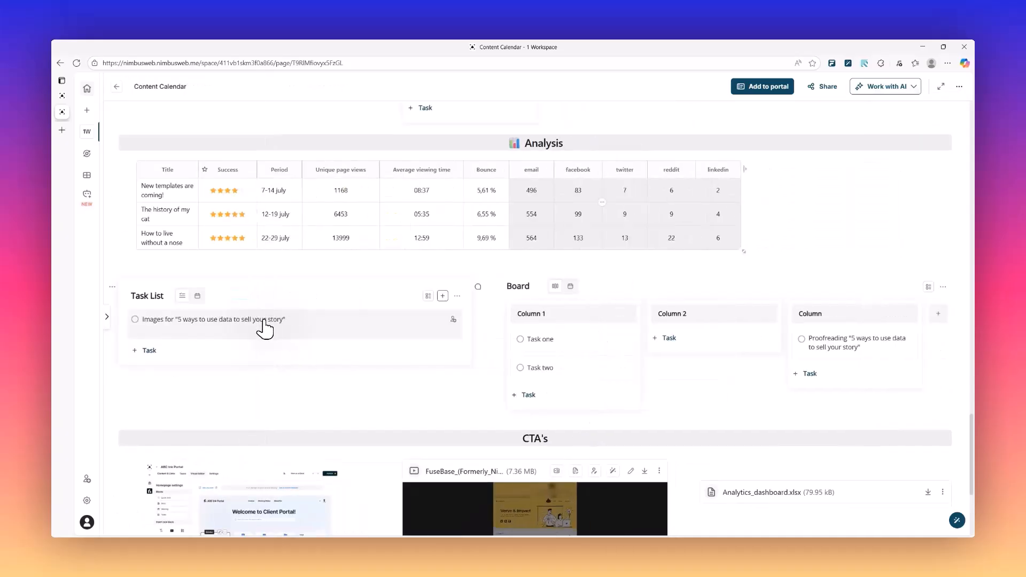
# Enlarge the ABC Ink Portal image under CTA's and move it out of its column to above the CTA's heading
pyautogui.scroll(-4, 471, 362)
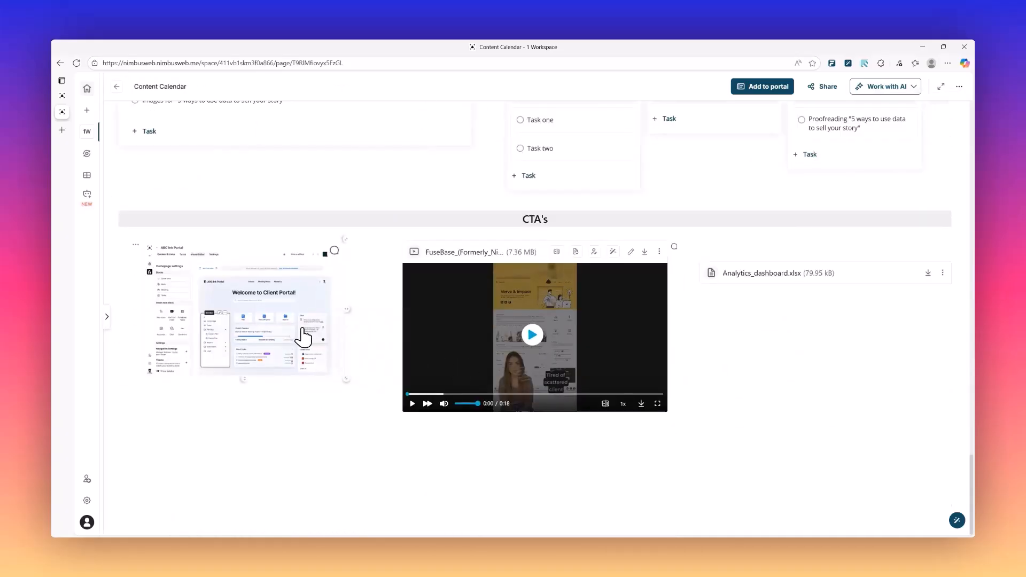
pyautogui.moveTo(342, 378); pyautogui.dragTo(370, 412)
pyautogui.moveTo(519, 227); pyautogui.dragTo(573, 212)
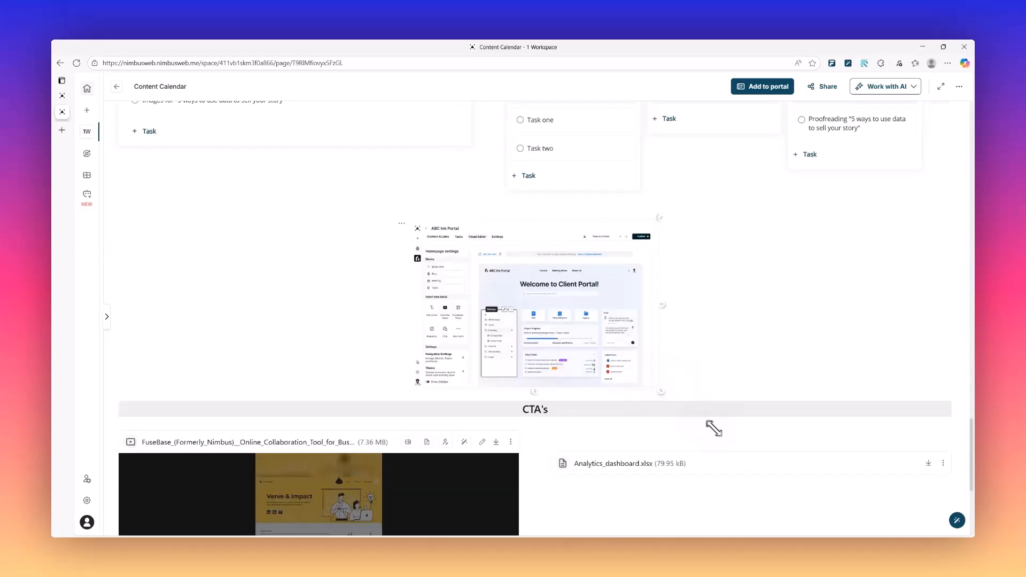
# Enlarge the ABC Ink Portal image to most of the page width and narrow it slightly from its side edge
pyautogui.moveTo(714, 427); pyautogui.dragTo(826, 529)
pyautogui.scroll(-4, 753, 243)
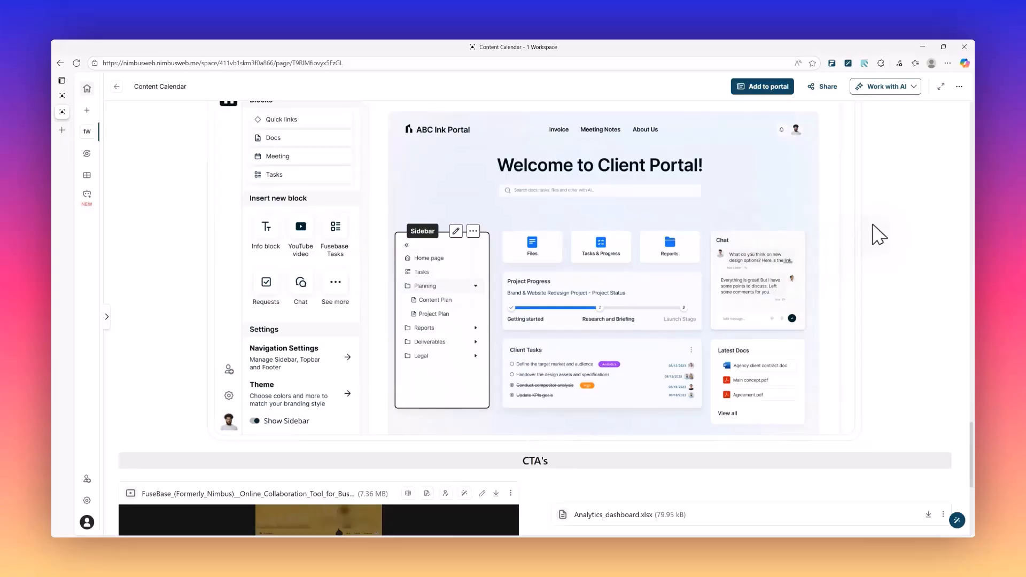
pyautogui.moveTo(849, 219); pyautogui.dragTo(820, 245)
pyautogui.scroll(2, 858, 248)
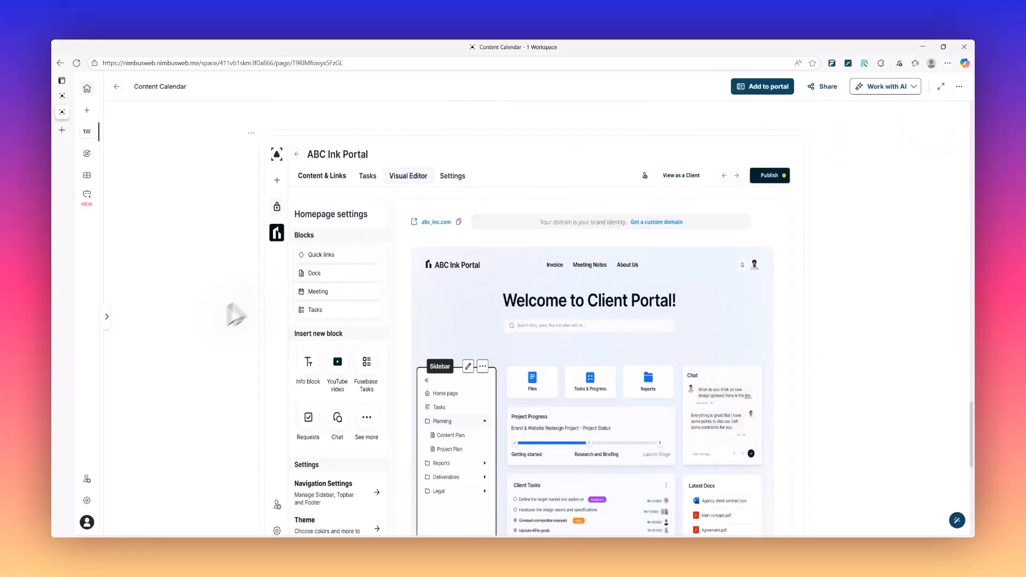
# Expand the workspace sidebar again and copy the ABC Ink Portal image block
pyautogui.click(108, 318)
pyautogui.scroll(3, 320, 241)
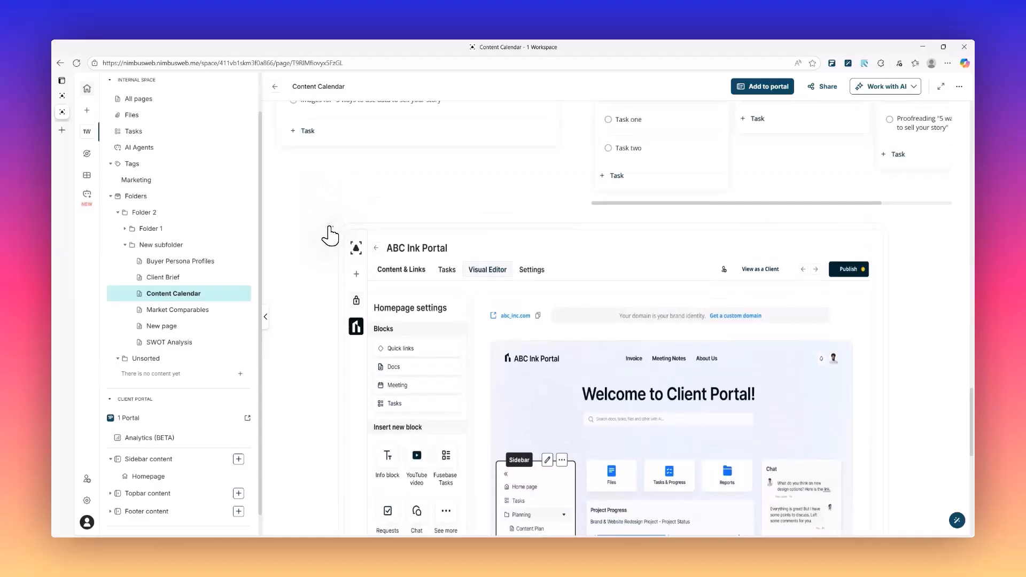
pyautogui.click(329, 235)
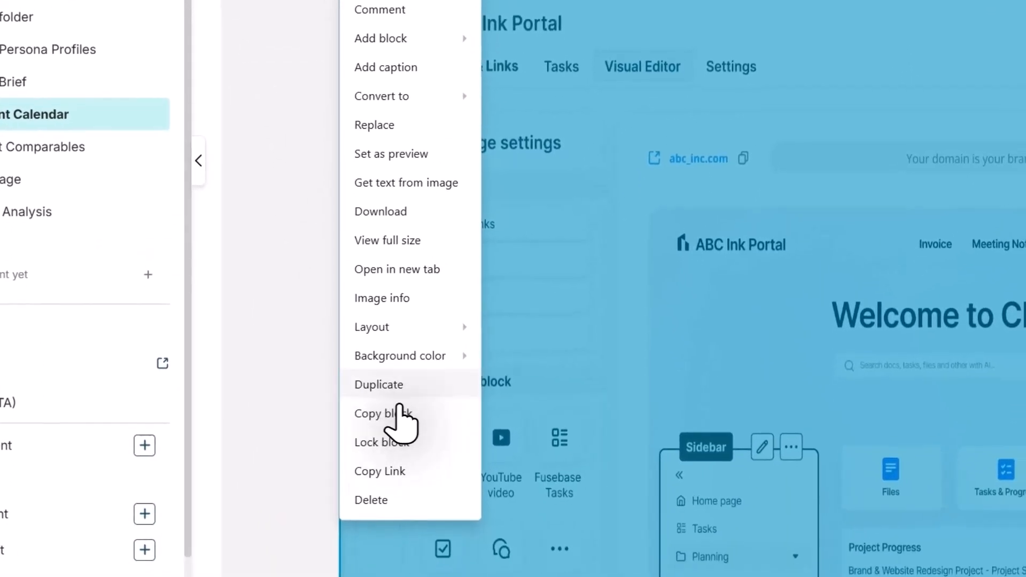
pyautogui.click(402, 414)
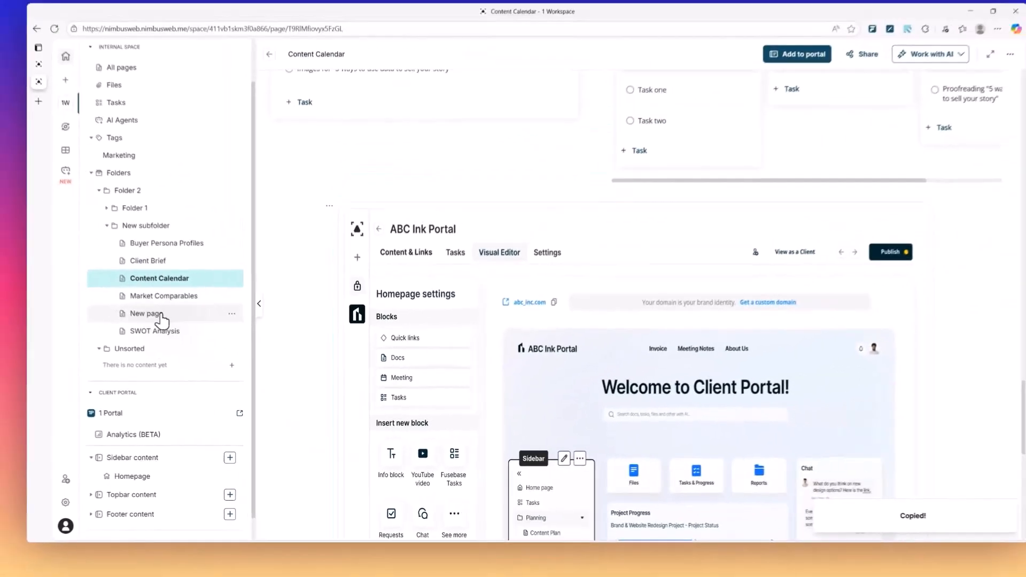
# Paste the copied image block at the end of New page, below the email, and enlarge it beyond the text width
pyautogui.click(5, 177)
pyautogui.hotkey('ctrl', 'v')
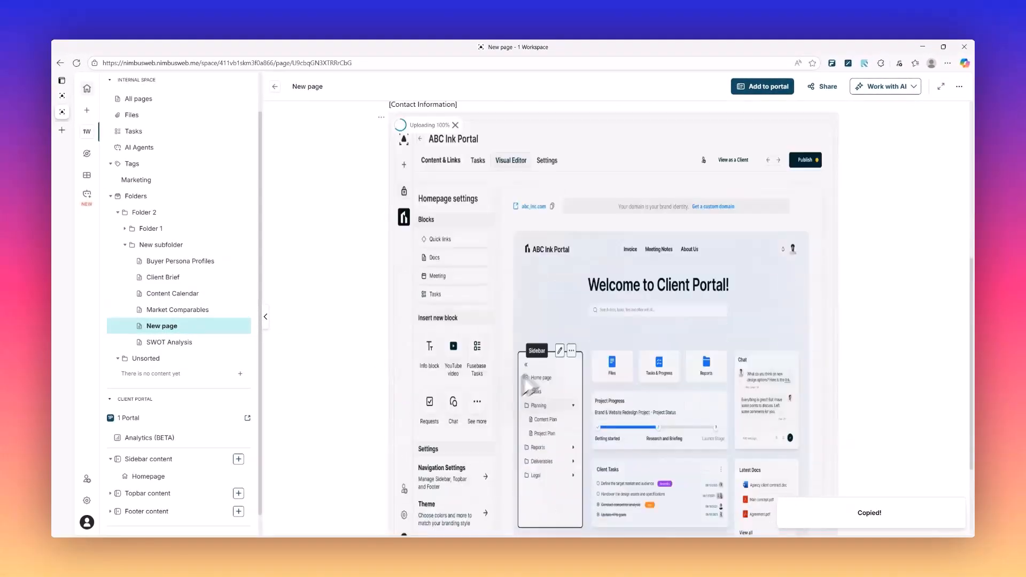
pyautogui.moveTo(836, 435); pyautogui.dragTo(913, 496)
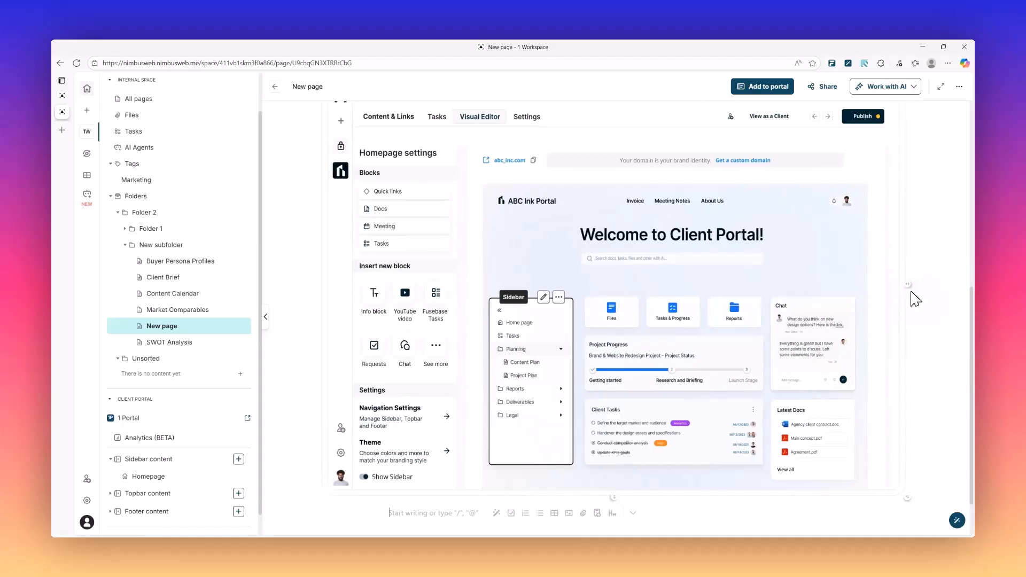
pyautogui.scroll(10, 717, 293)
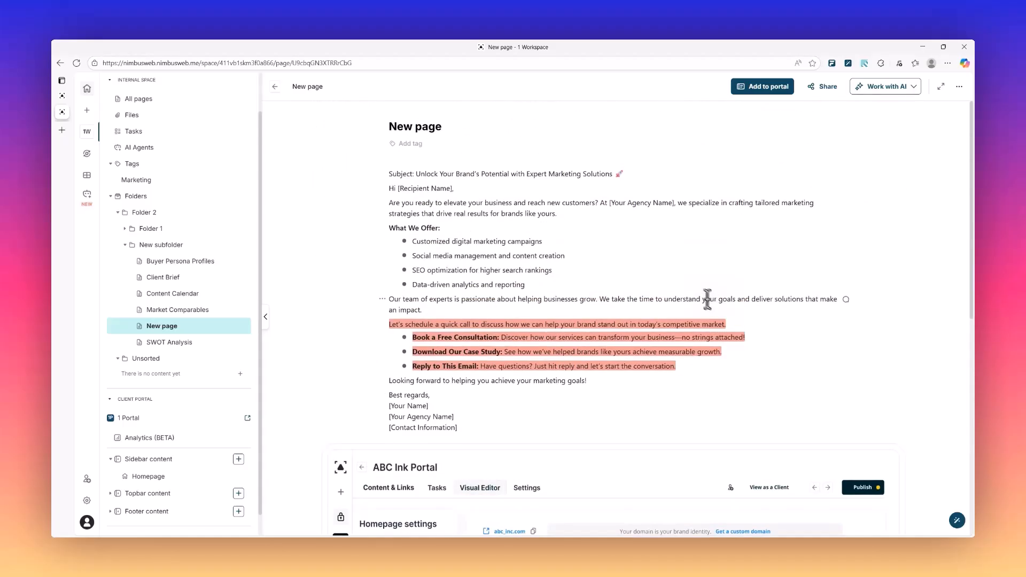